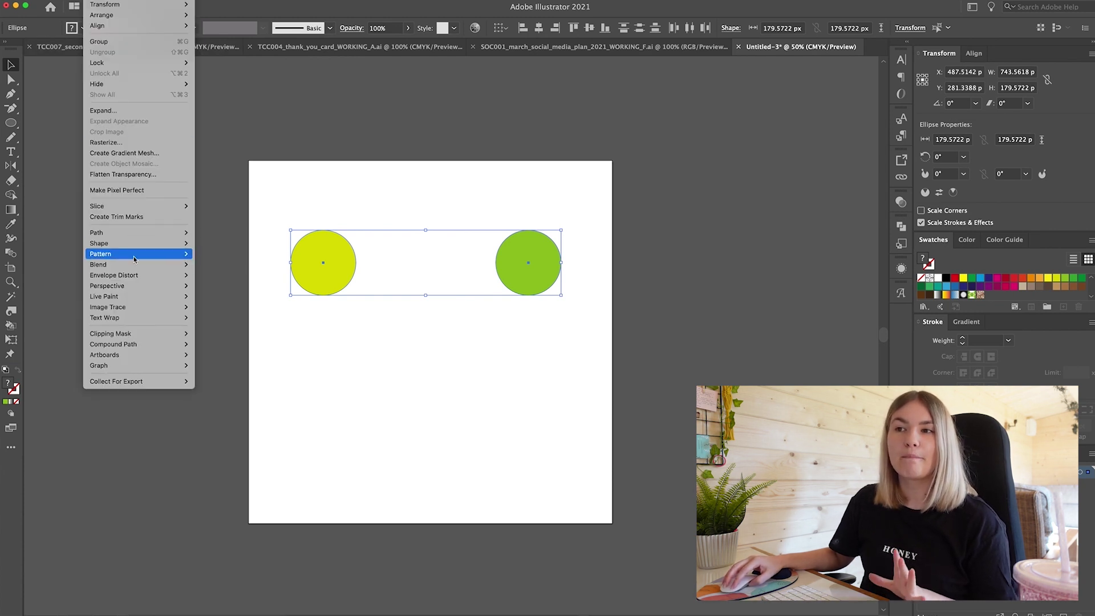
Set the blend spacing for the two selected circles to Smooth Color in the Blend Options
mouse_move(171, 264)
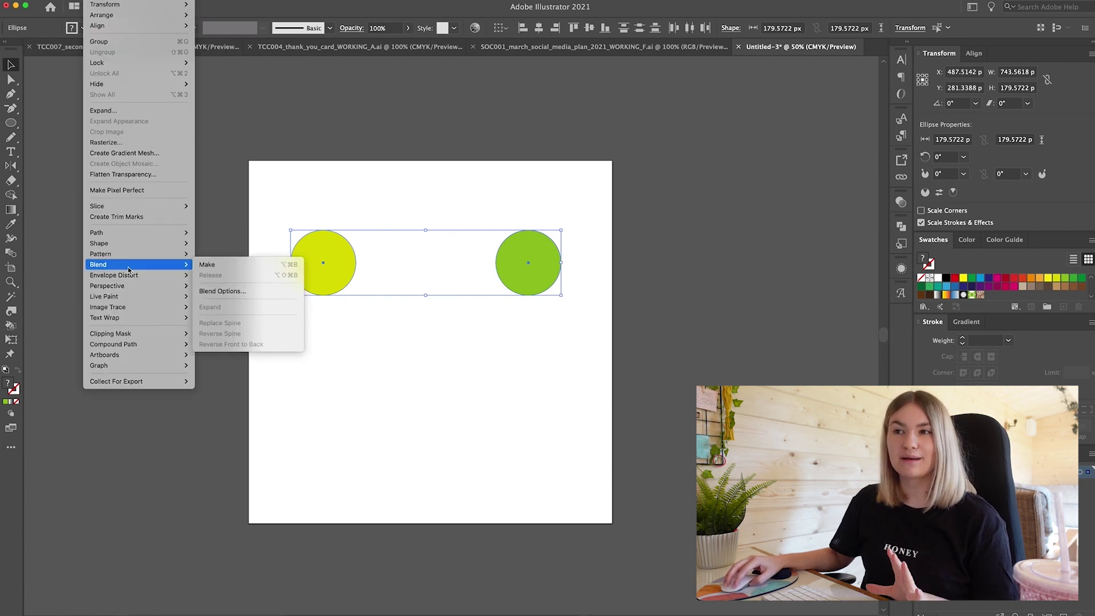
click(220, 292)
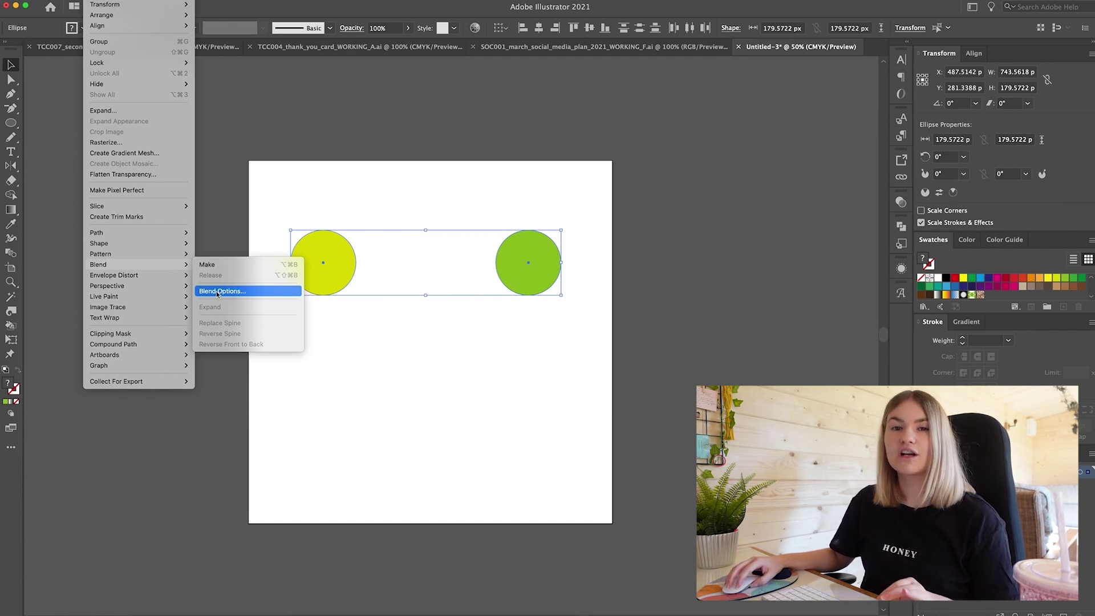
drag(793, 285, 435, 223)
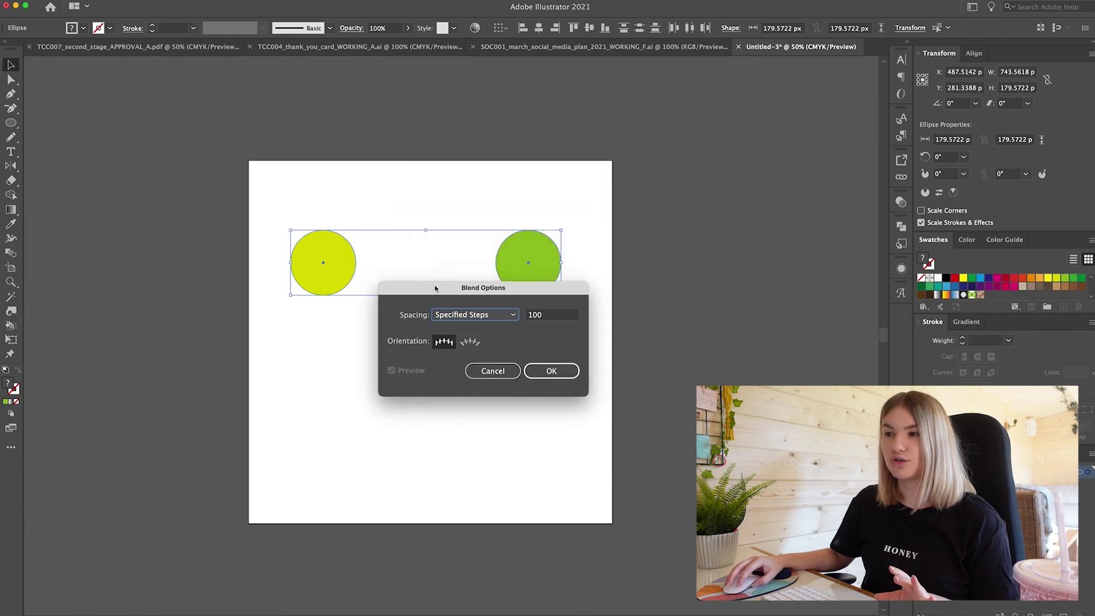
drag(509, 226, 477, 309)
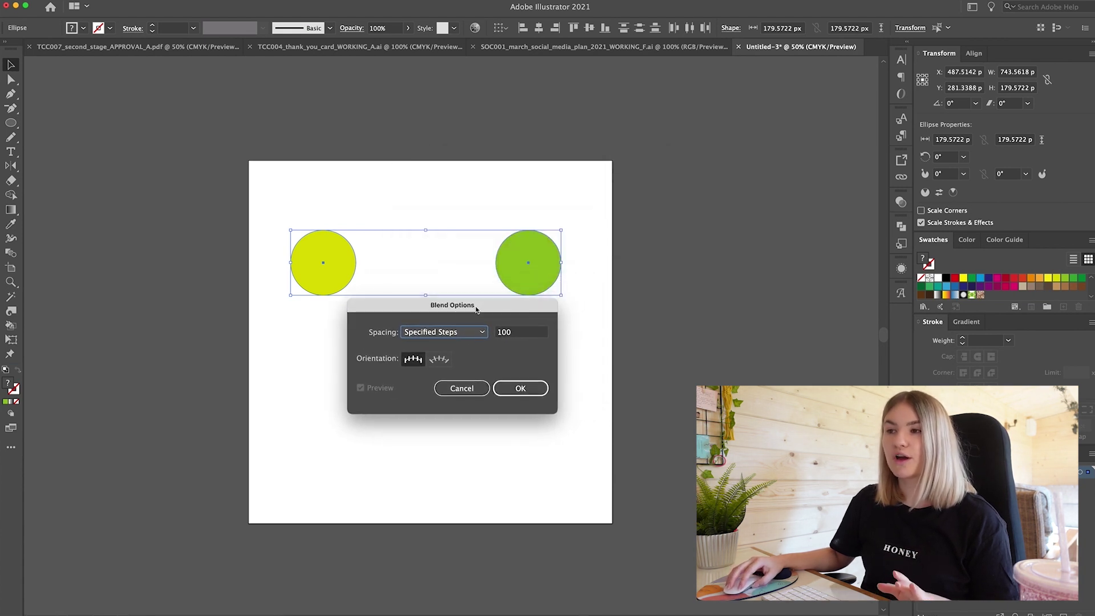
click(449, 333)
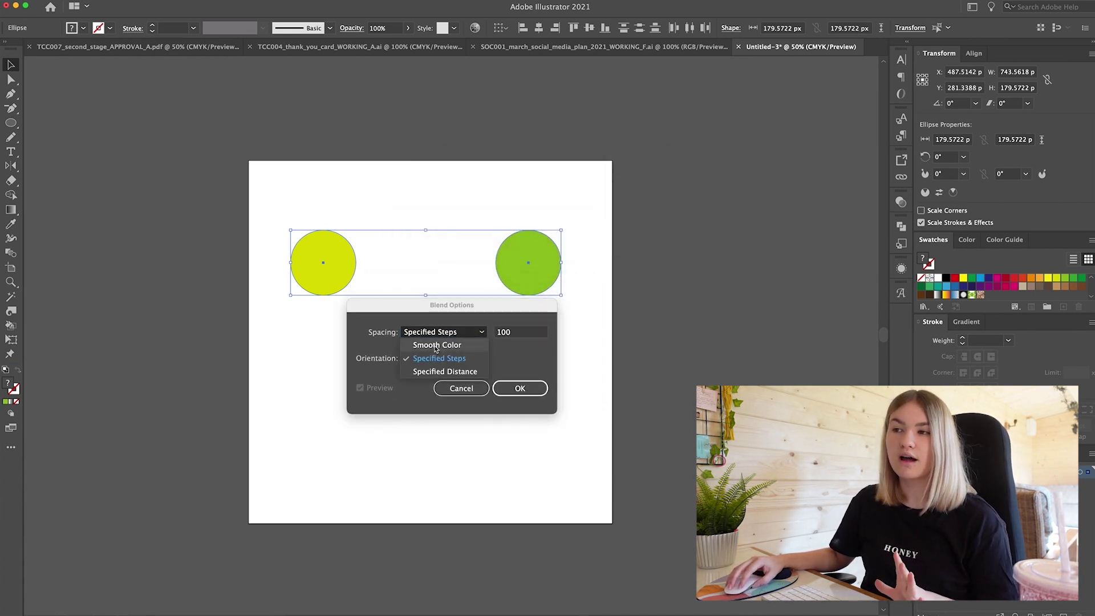
click(435, 347)
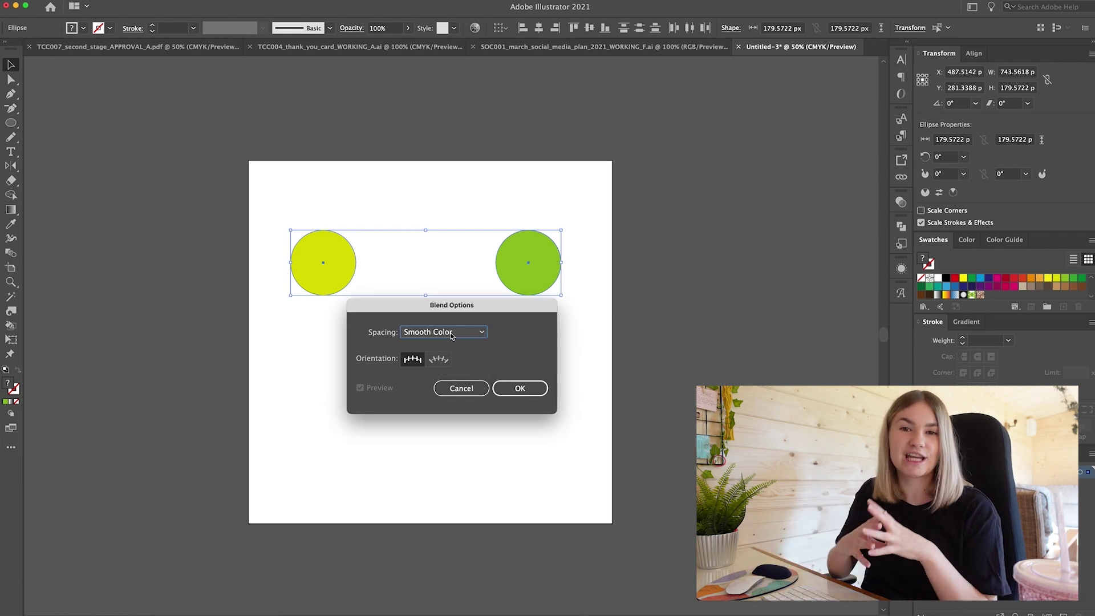
click(535, 389)
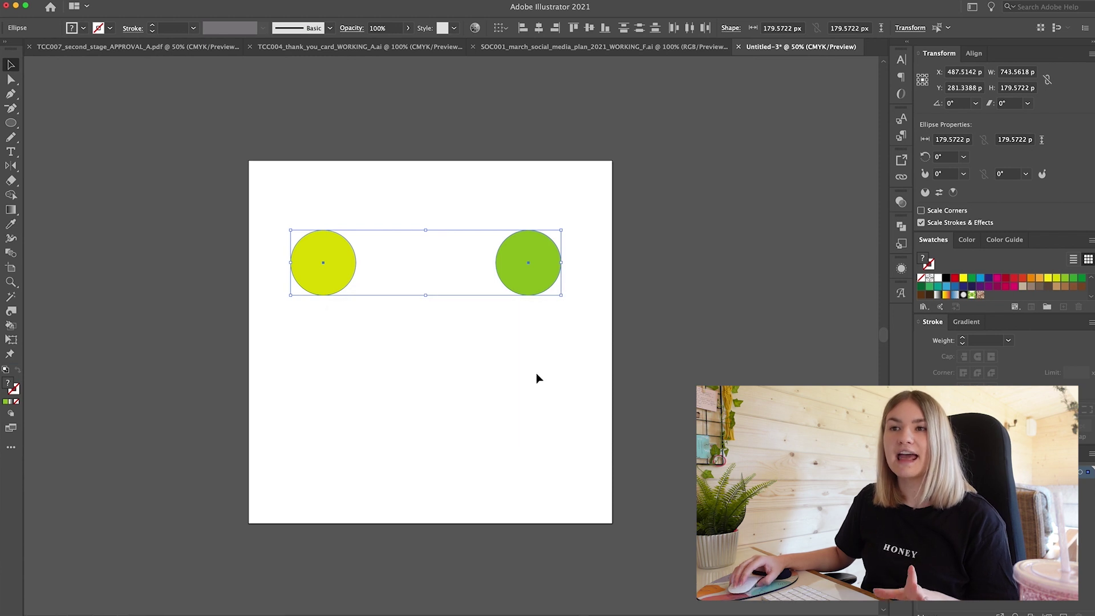
Make the blend between the yellow and green circles and deselect the result
click(94, 0)
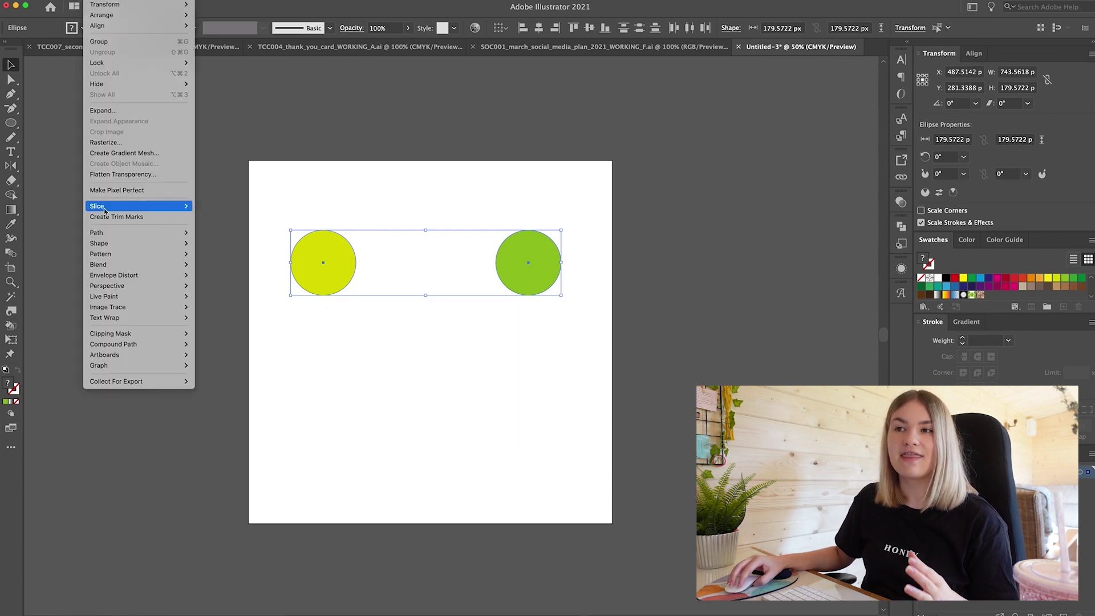
mouse_move(155, 265)
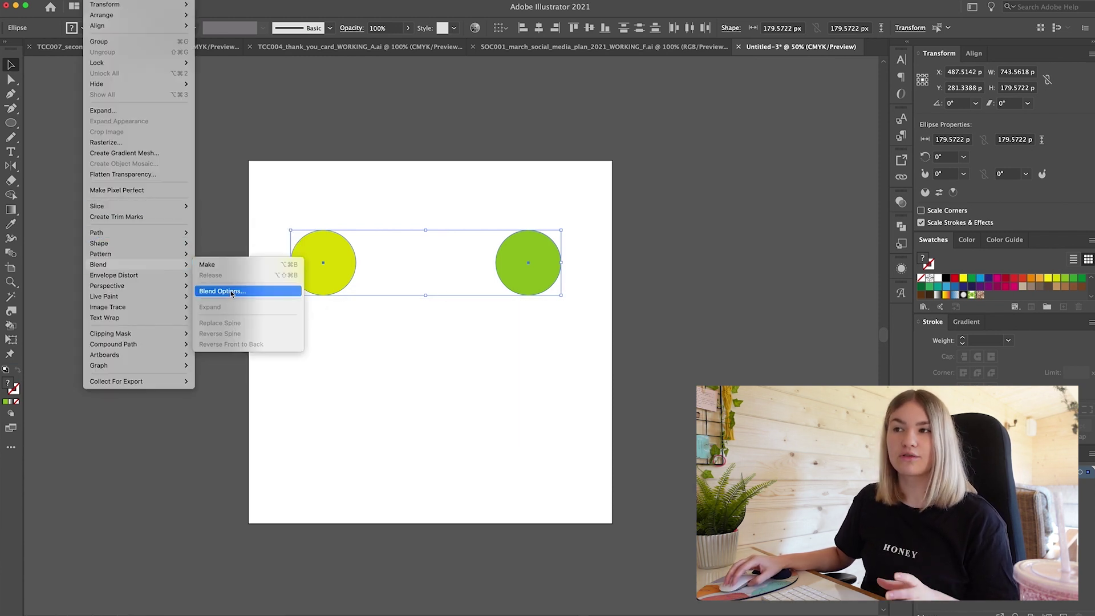
click(222, 266)
click(454, 349)
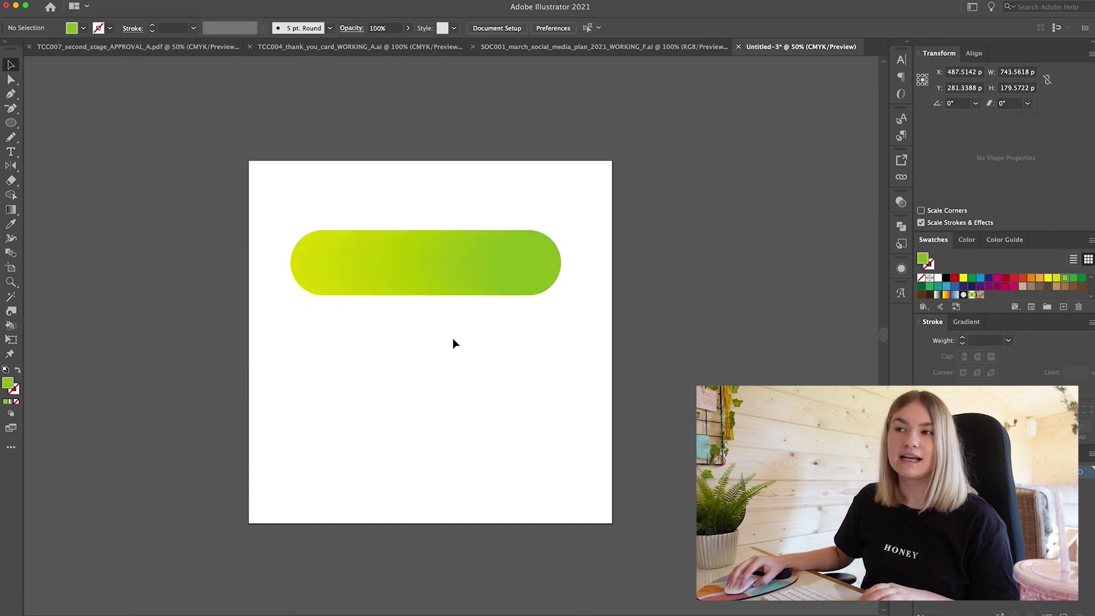
click(330, 271)
double_click(330, 270)
mouse_move(333, 280)
mouse_down()
mouse_move(283, 270)
mouse_move(228, 161)
mouse_move(235, 149)
mouse_move(293, 426)
mouse_move(190, 189)
mouse_move(217, 298)
mouse_move(213, 273)
mouse_move(313, 285)
mouse_move(341, 272)
mouse_move(335, 279)
mouse_up()
key(super+z)
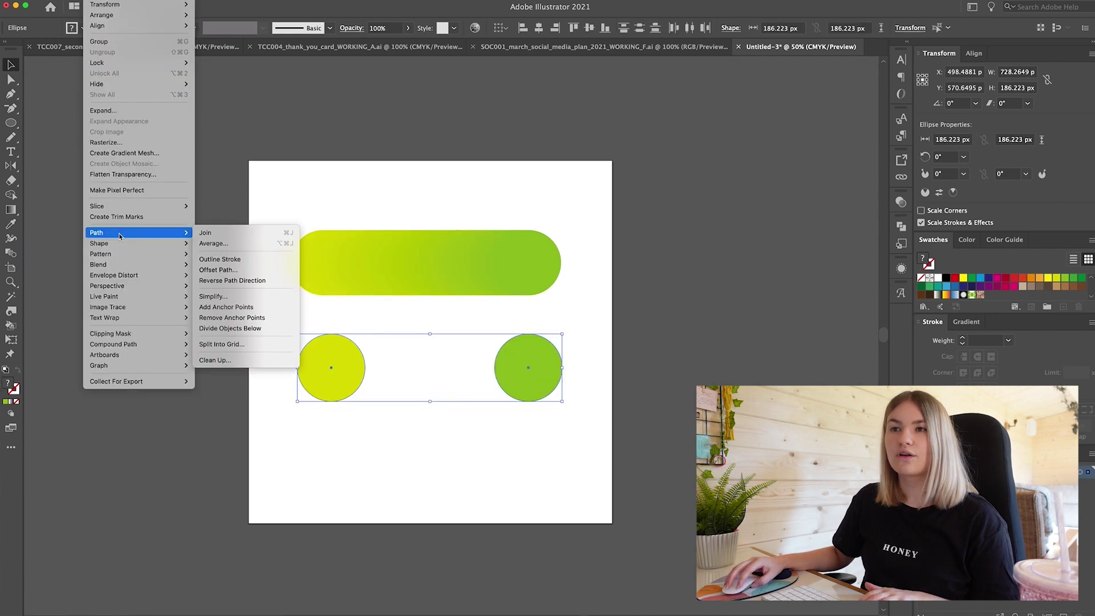
Change the blend spacing for the lower pair of circles to Specified Steps with a value of 3
mouse_move(118, 242)
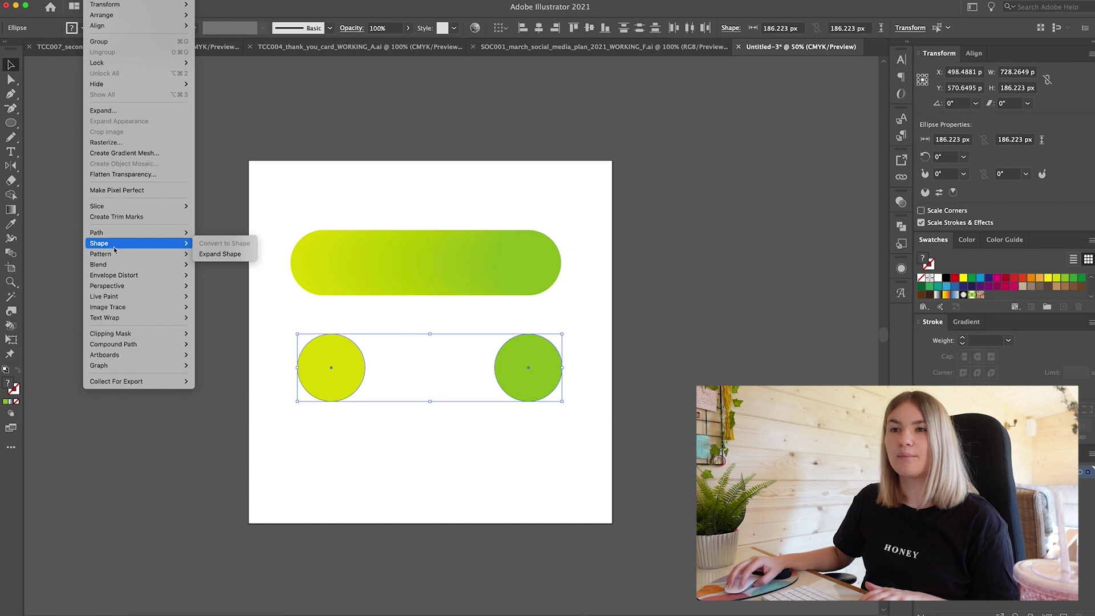
mouse_move(120, 264)
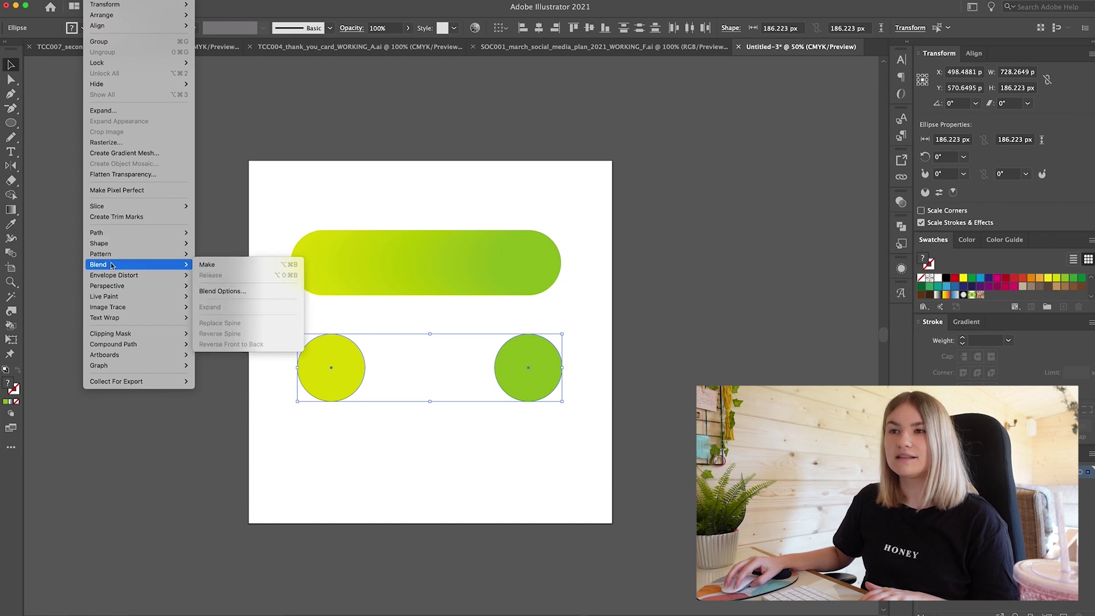
click(224, 292)
click(444, 336)
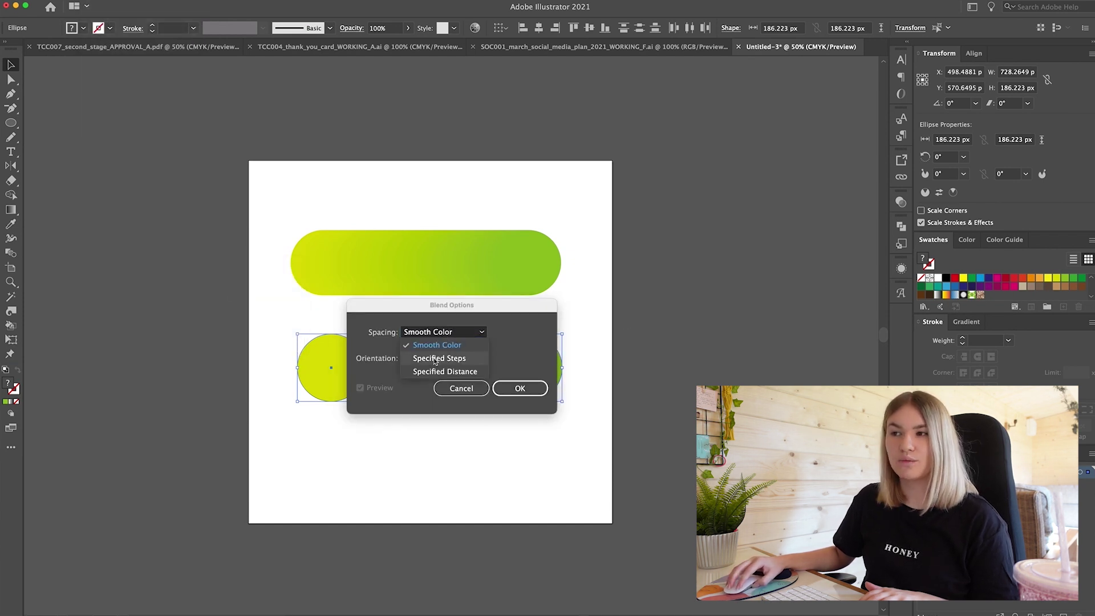
click(436, 359)
drag(412, 310, 638, 239)
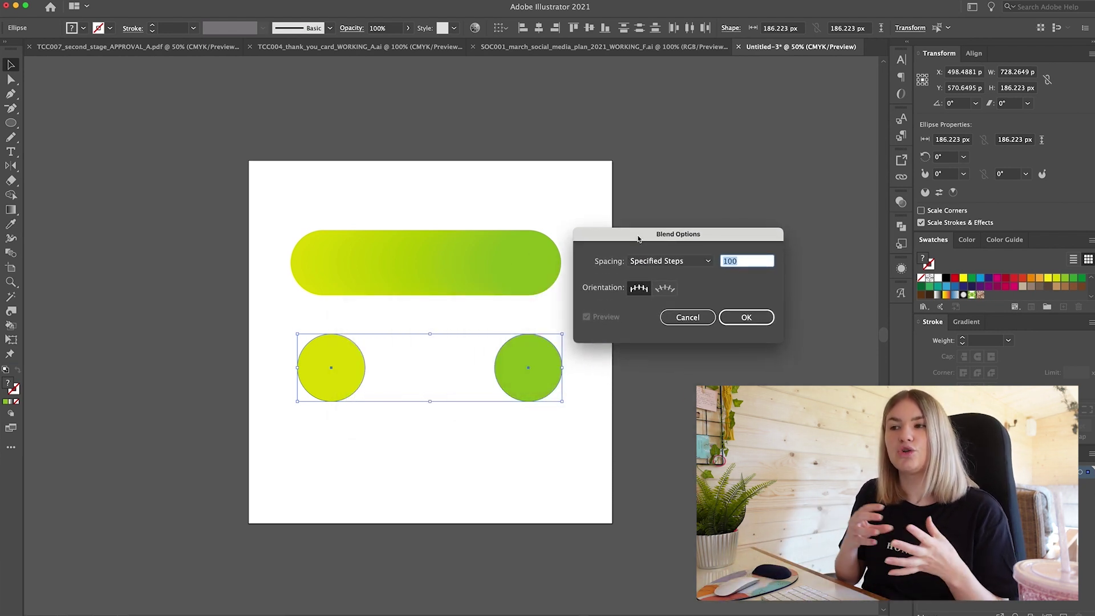
text(5)
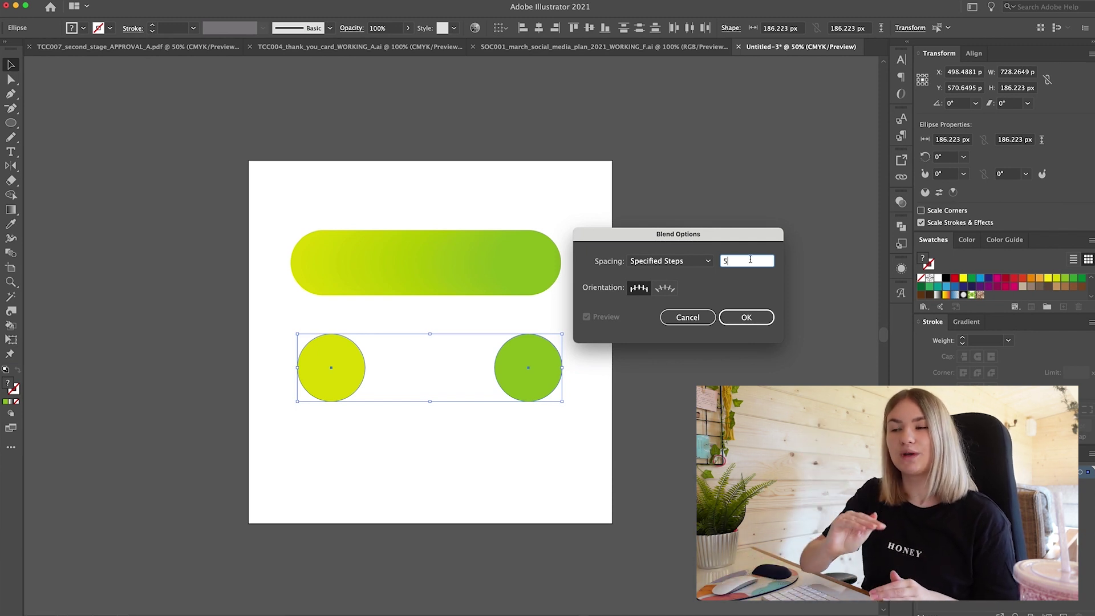
drag(750, 260, 689, 253)
text(3)
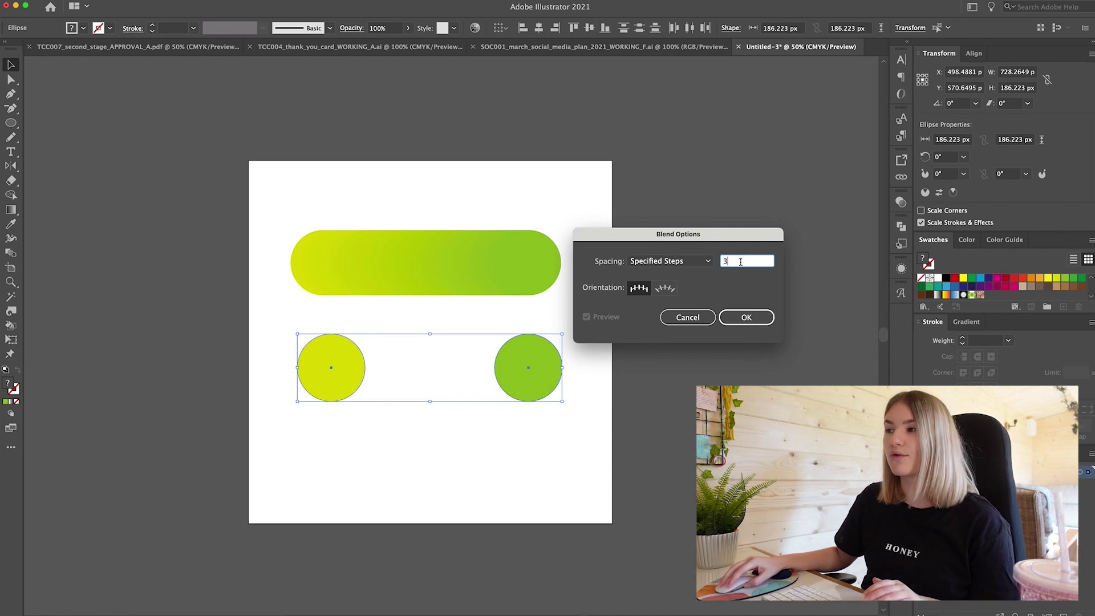
click(746, 317)
Make the stepped blend between the lower yellow and green circles and deselect it
click(100, 0)
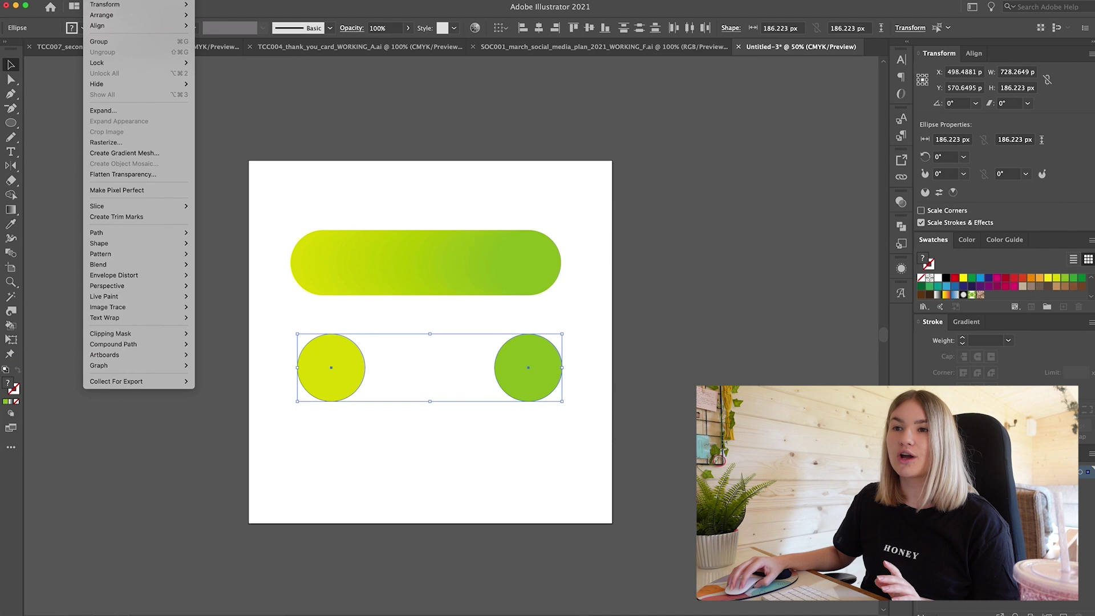
mouse_move(171, 265)
click(223, 264)
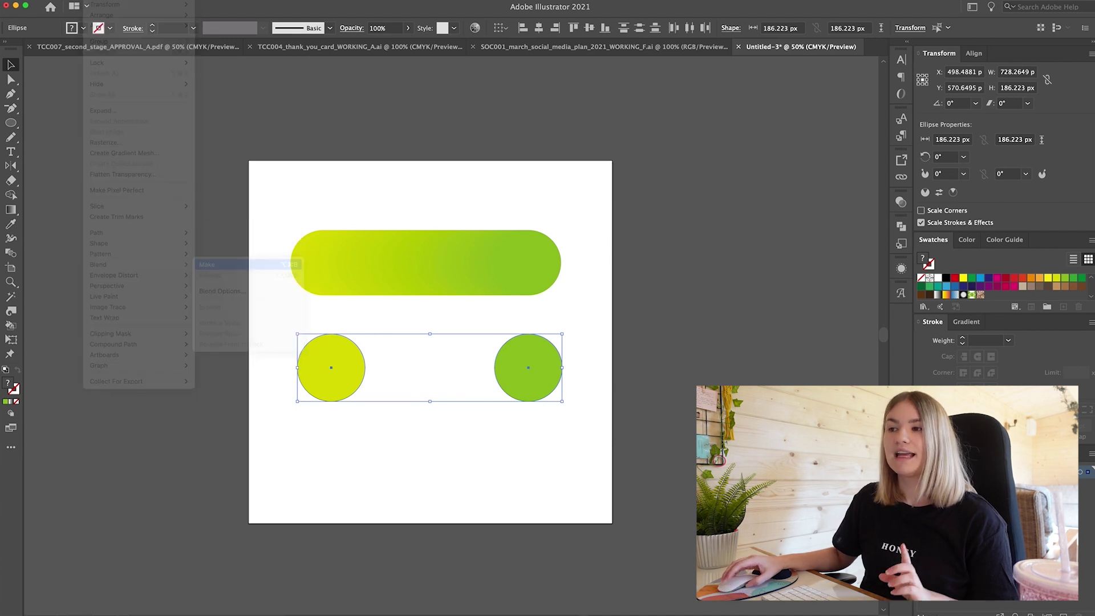
click(584, 385)
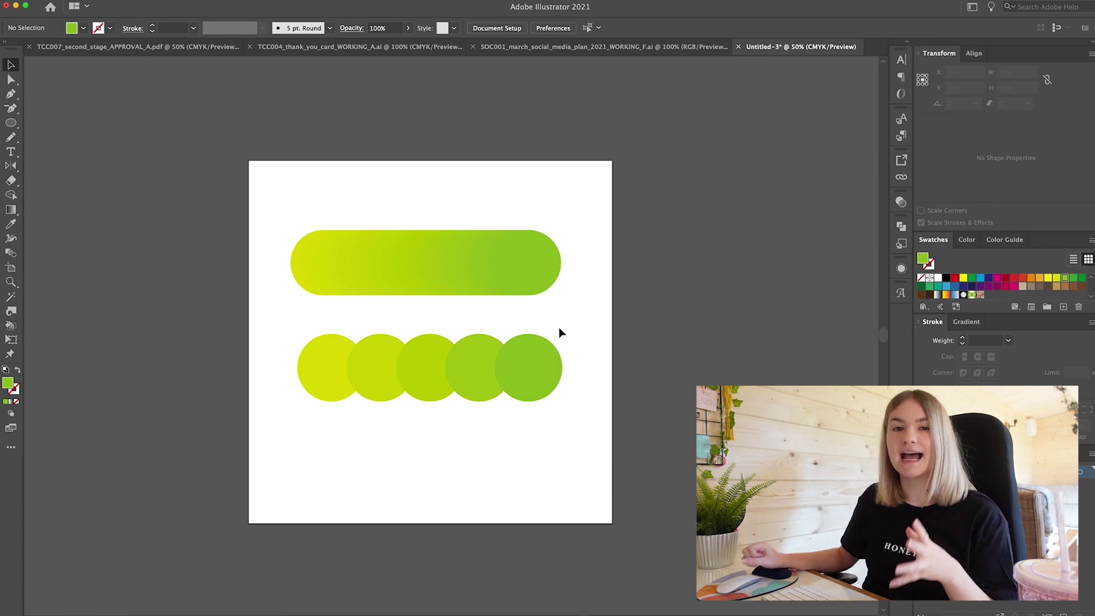
Move both blends up together on the artboard to free space beneath them, and deselect them
key(cmd+a)
drag(338, 396, 354, 345)
click(622, 436)
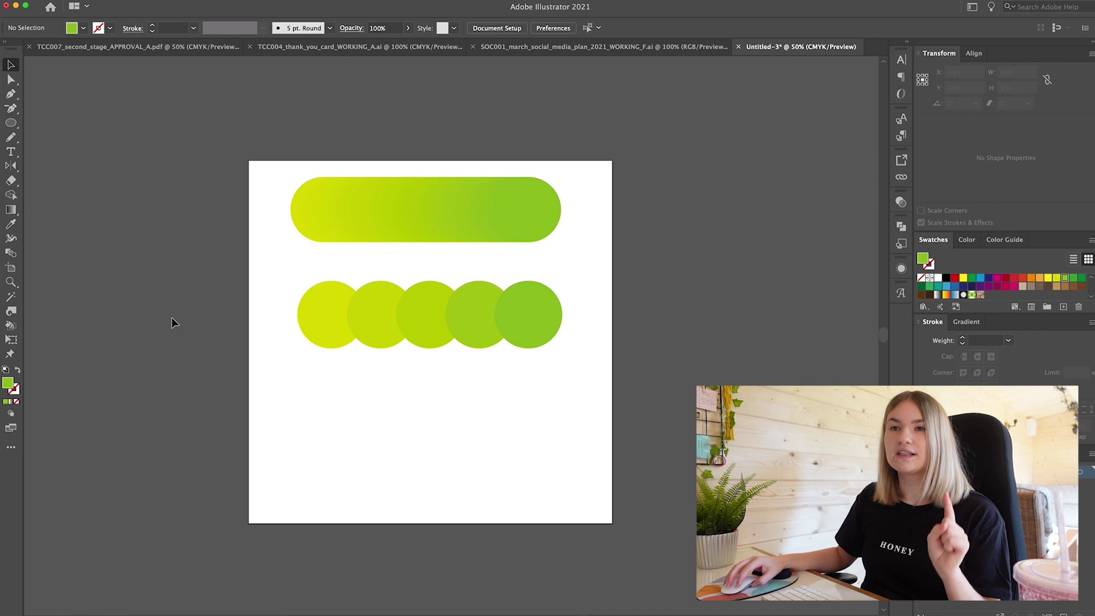
Add the letter "A" as point text in the empty area below the row of circles
click(11, 151)
click(347, 418)
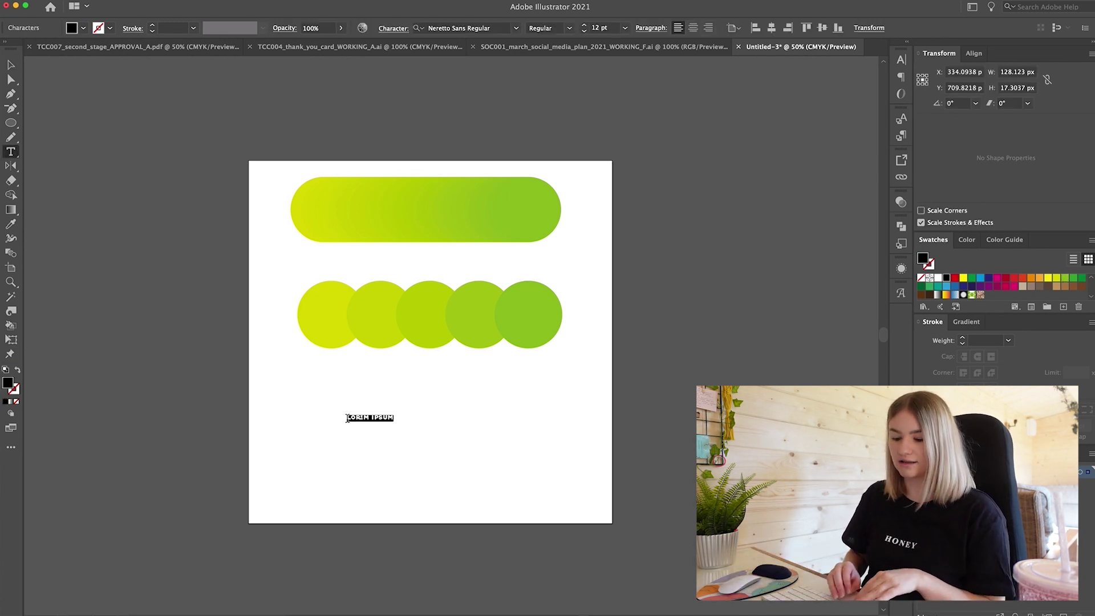
text(A)
click(12, 64)
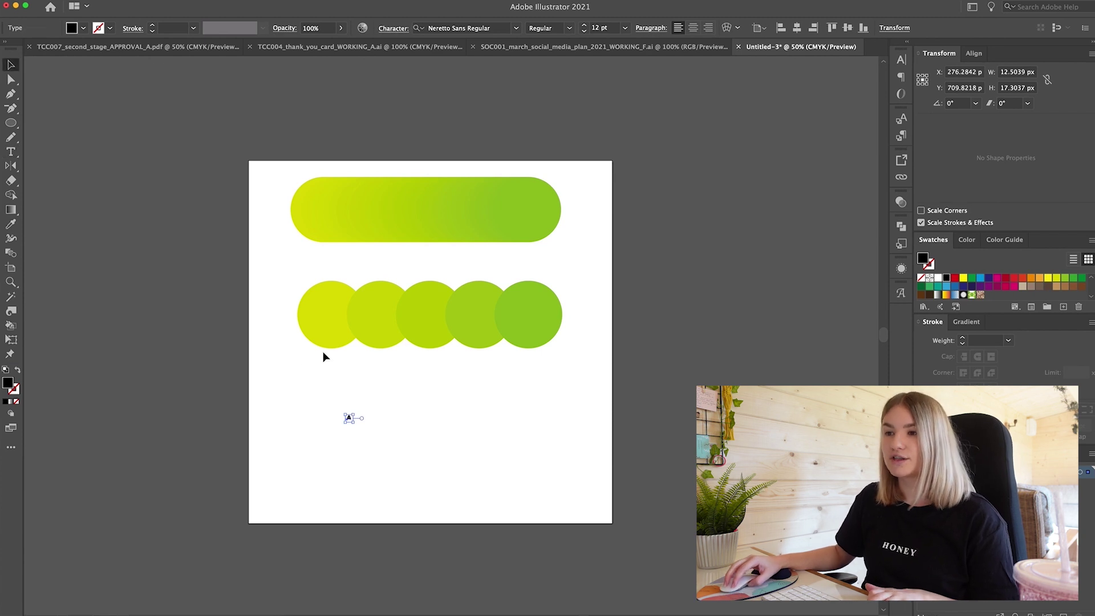
Enlarge the letter A to about 237 pt, placed below the circles, and convert it to outlines
drag(349, 415, 394, 357)
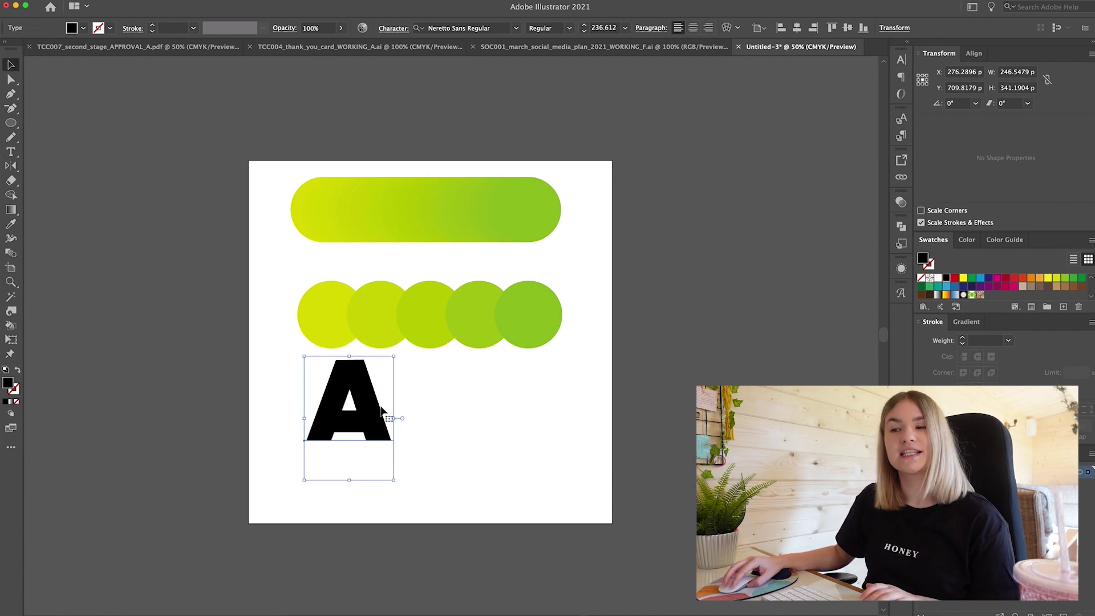
drag(375, 395, 371, 416)
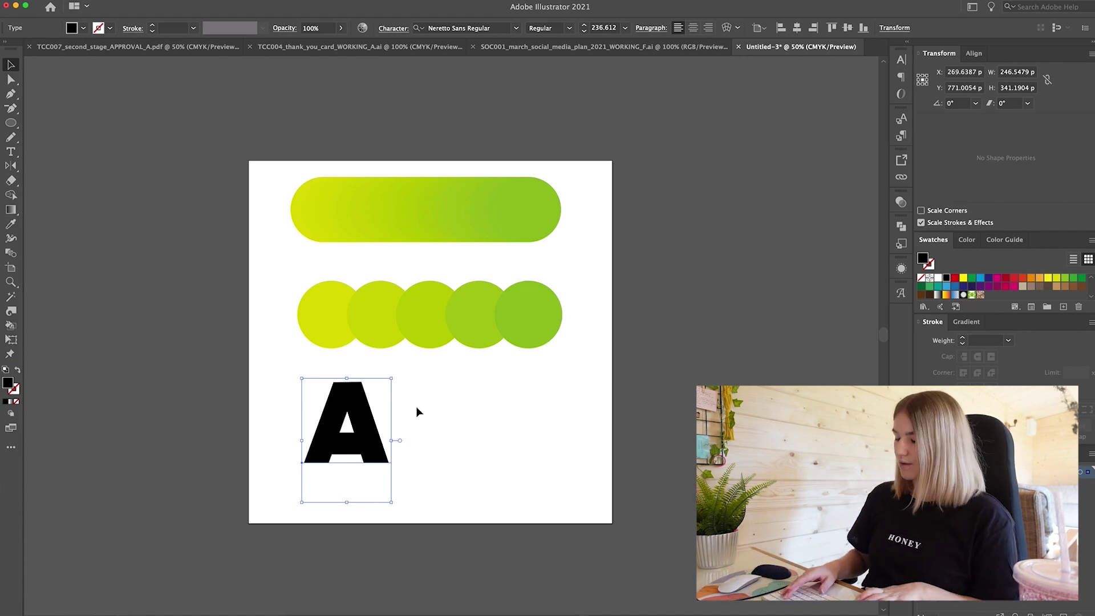
key(shift+super+o)
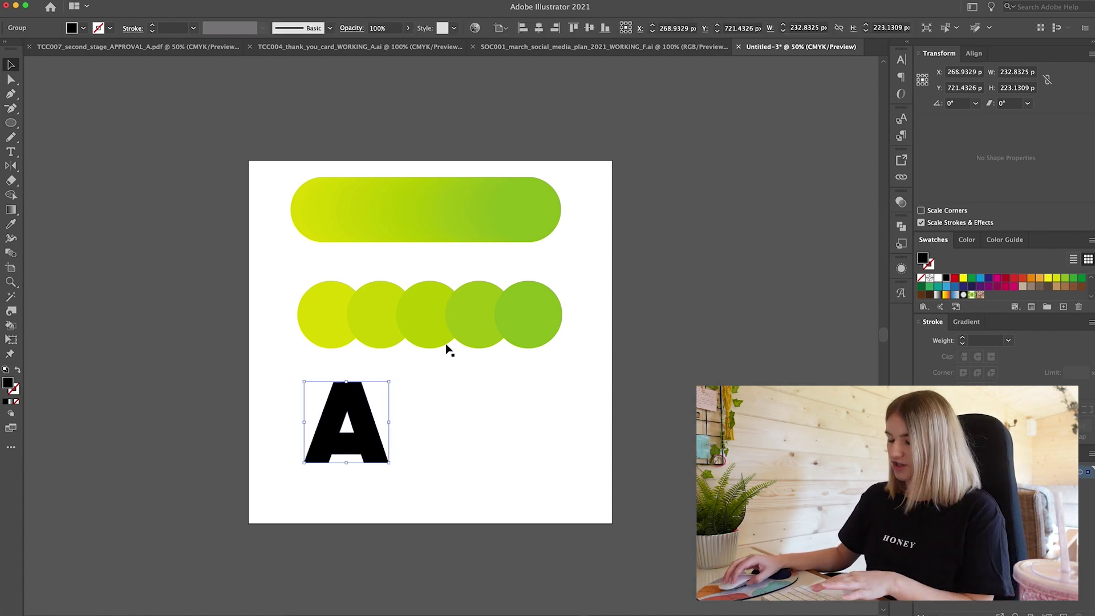
Try filling the outlined letter A with the yellow sampled from the first circle
key(i)
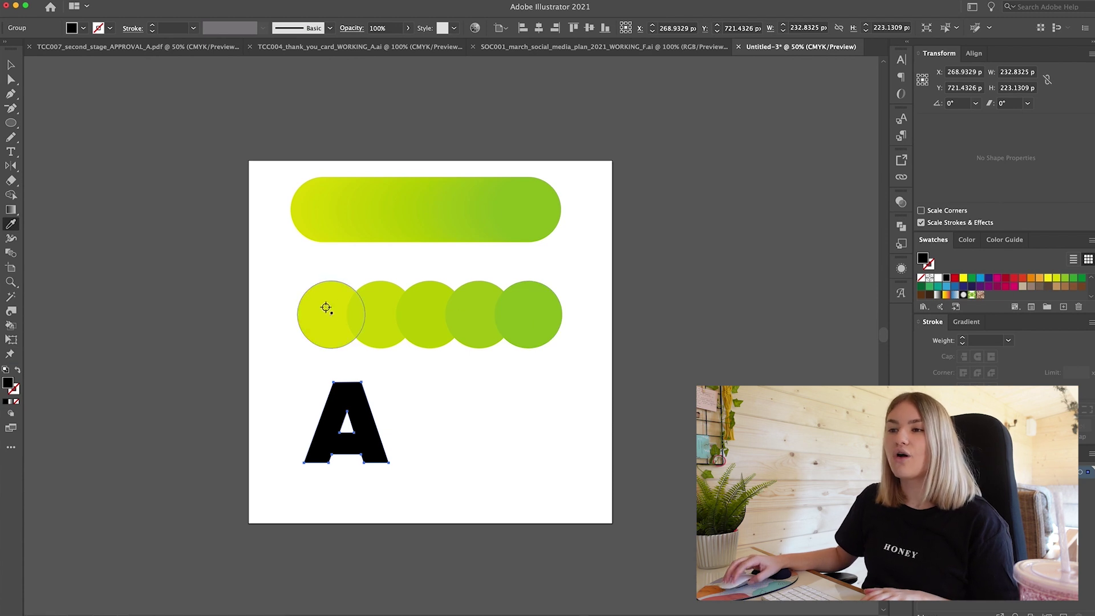
click(326, 308)
click(11, 64)
key(a)
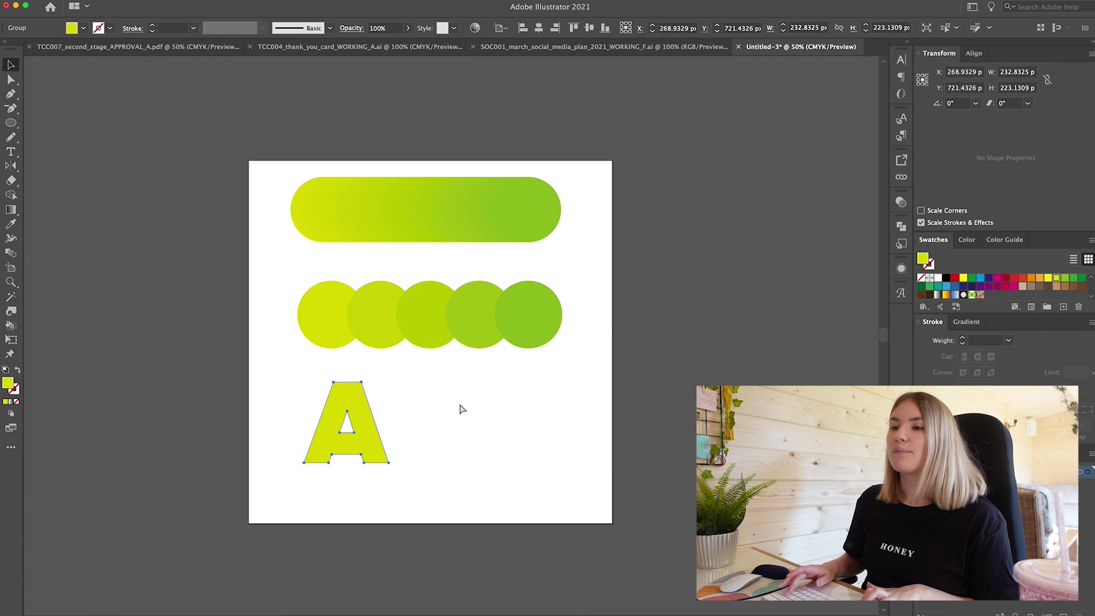
Fill the outlined A with the green of the last circle and place an overlapping copy slightly lower and to its right
key(i)
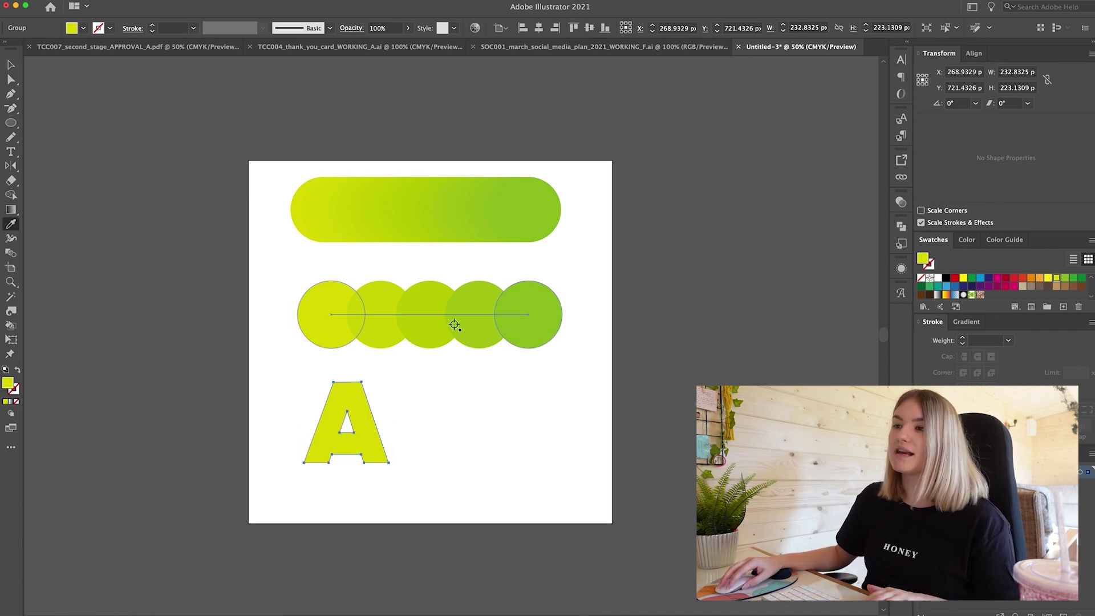
click(530, 318)
key(v)
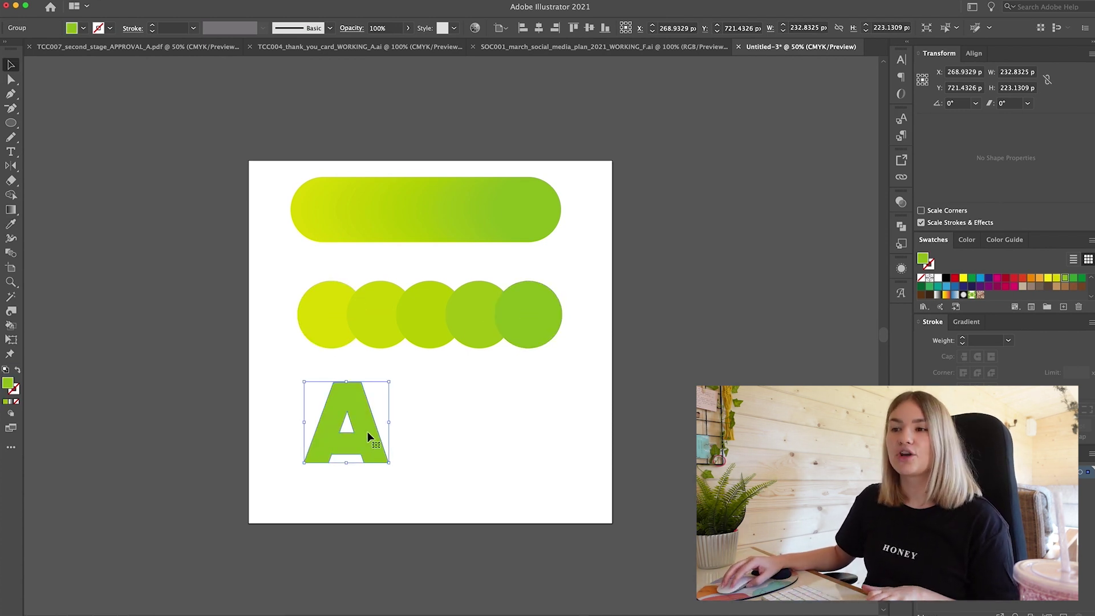
drag(355, 395, 376, 410)
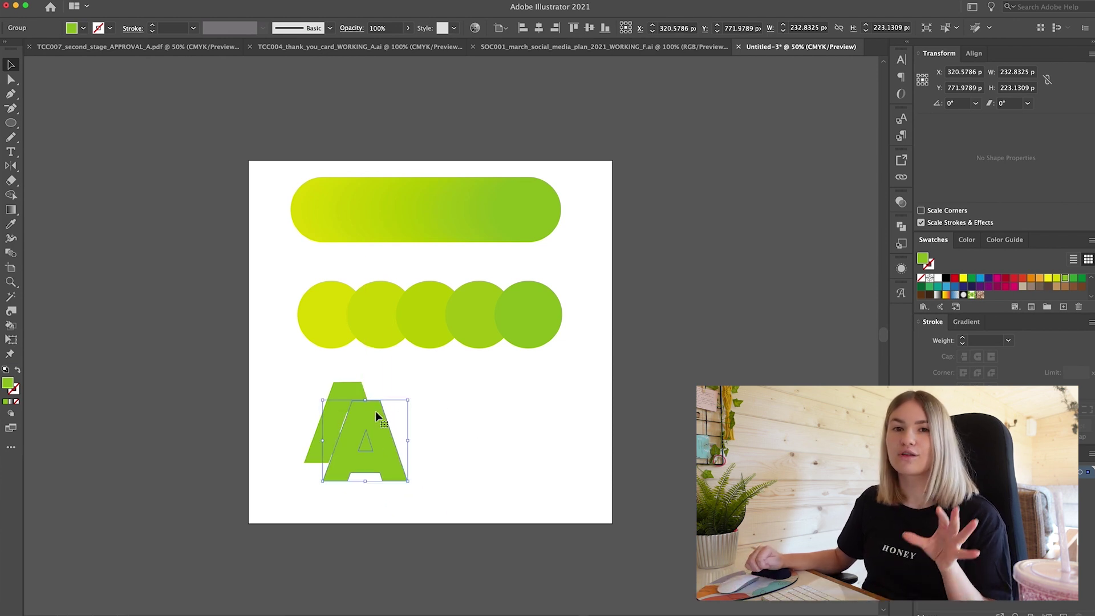
Select both green outlined letters and set the blend spacing to 50 specified steps
shift+click(350, 391)
click(94, 0)
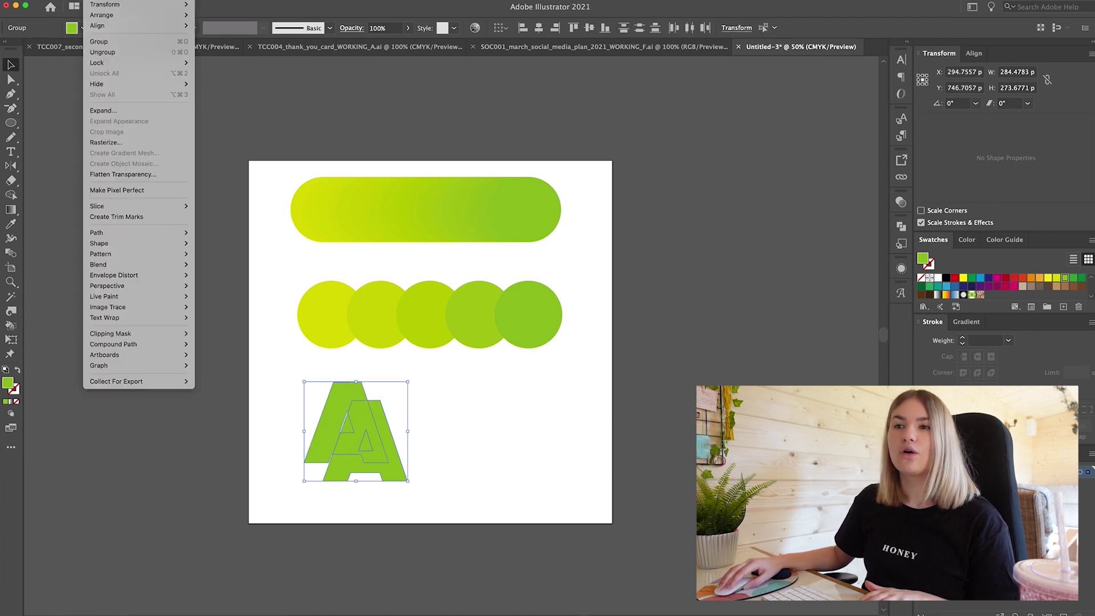
mouse_move(114, 267)
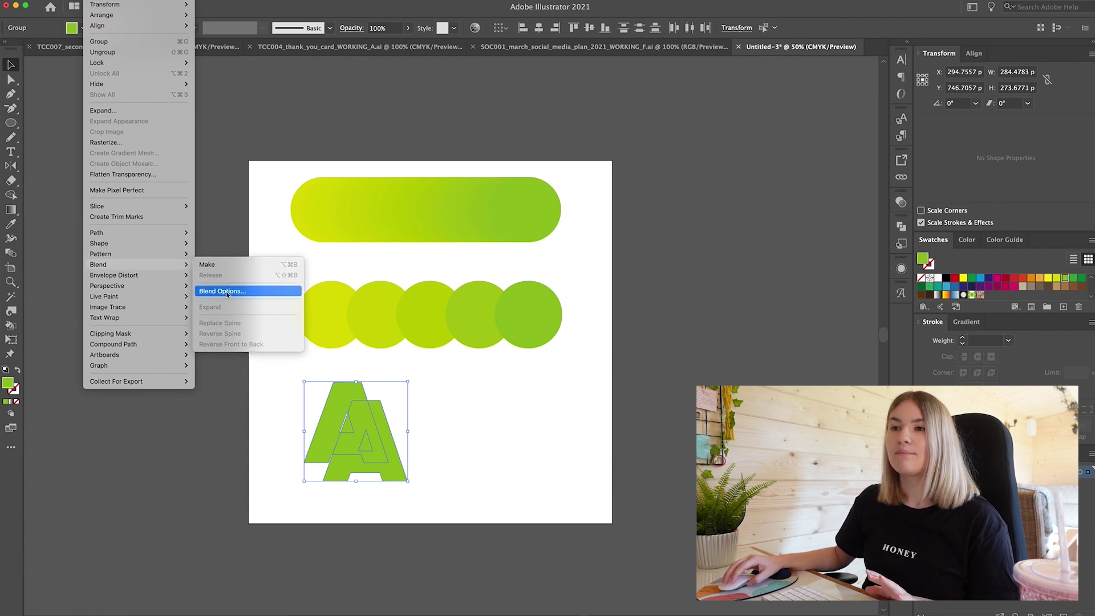
click(223, 292)
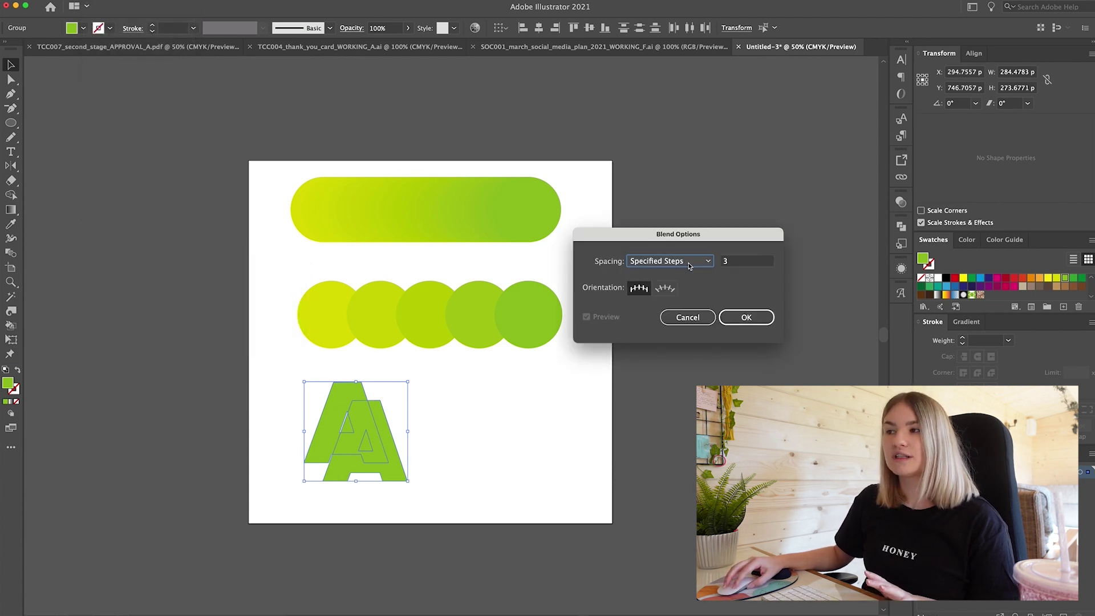
key(Tab)
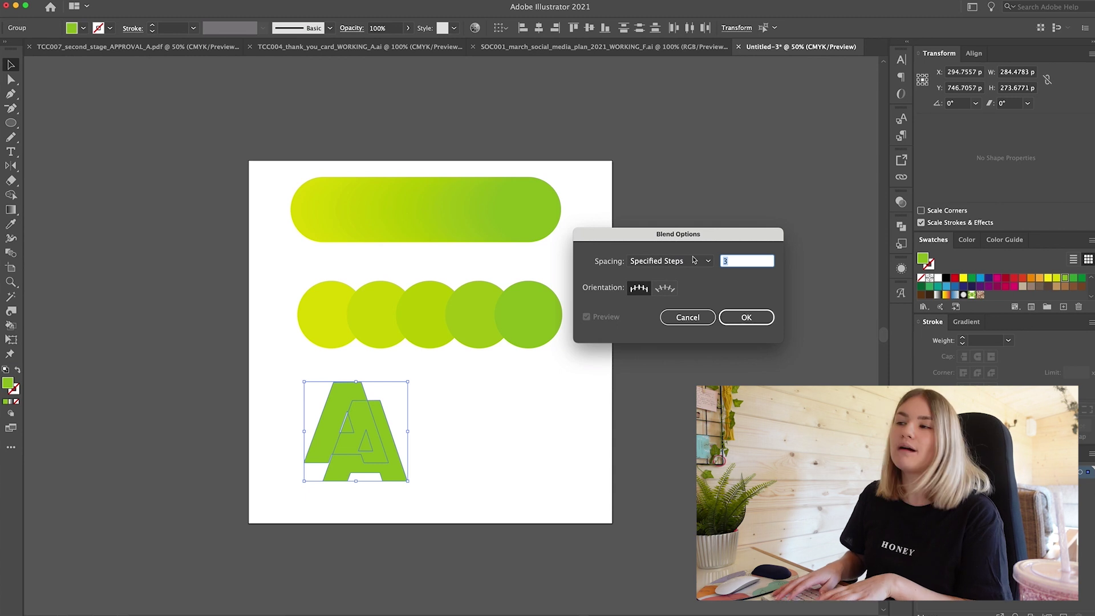
text(50)
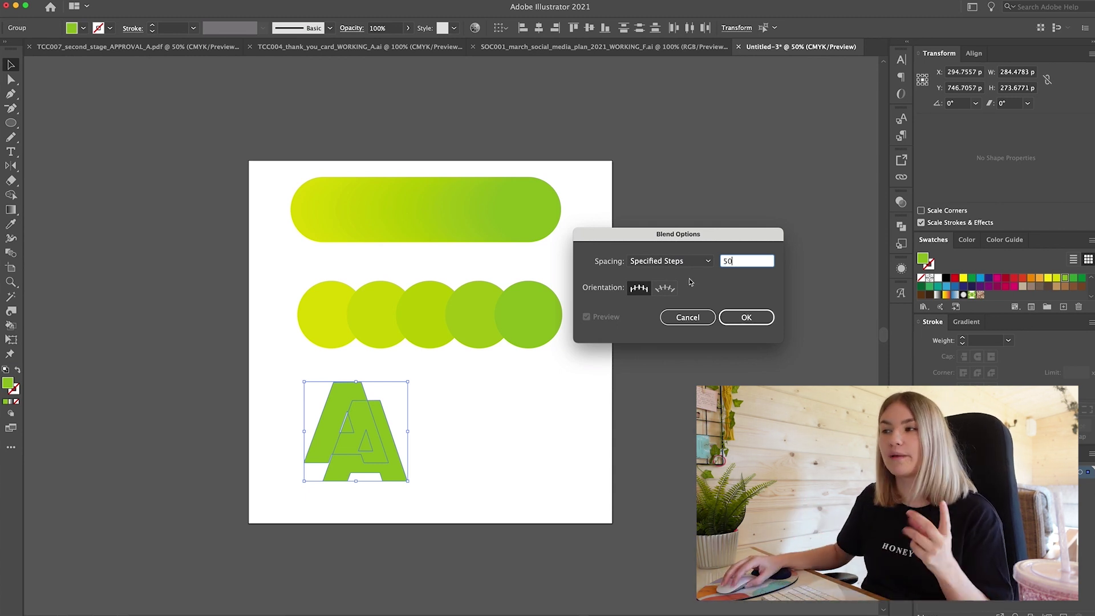
click(747, 318)
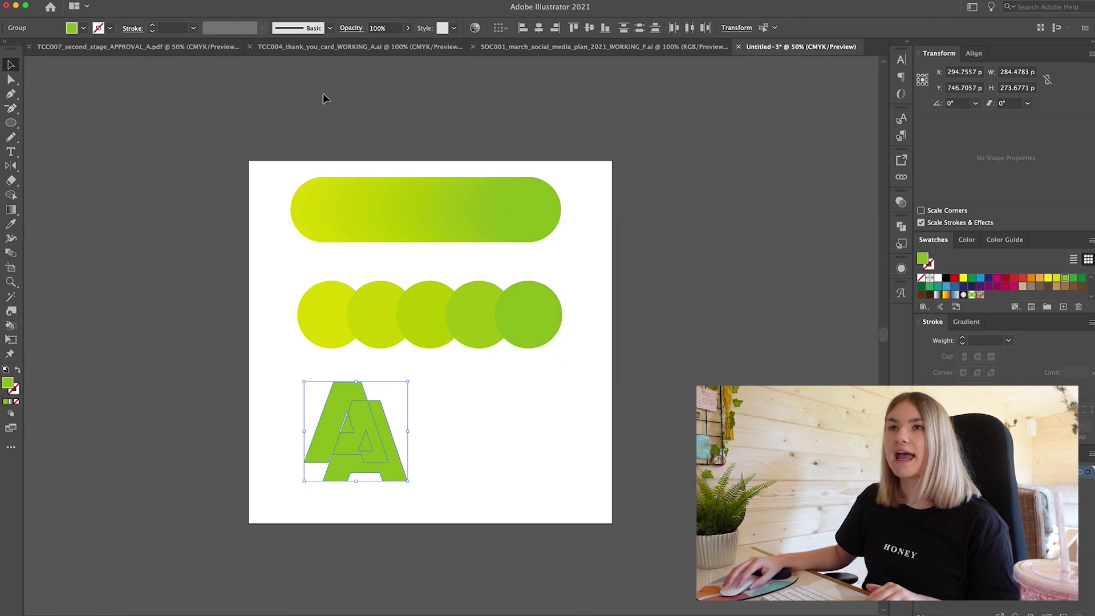
Blend the two green letters into a solid extrusion and place it behind the yellow letter A
click(95, 1)
mouse_move(137, 255)
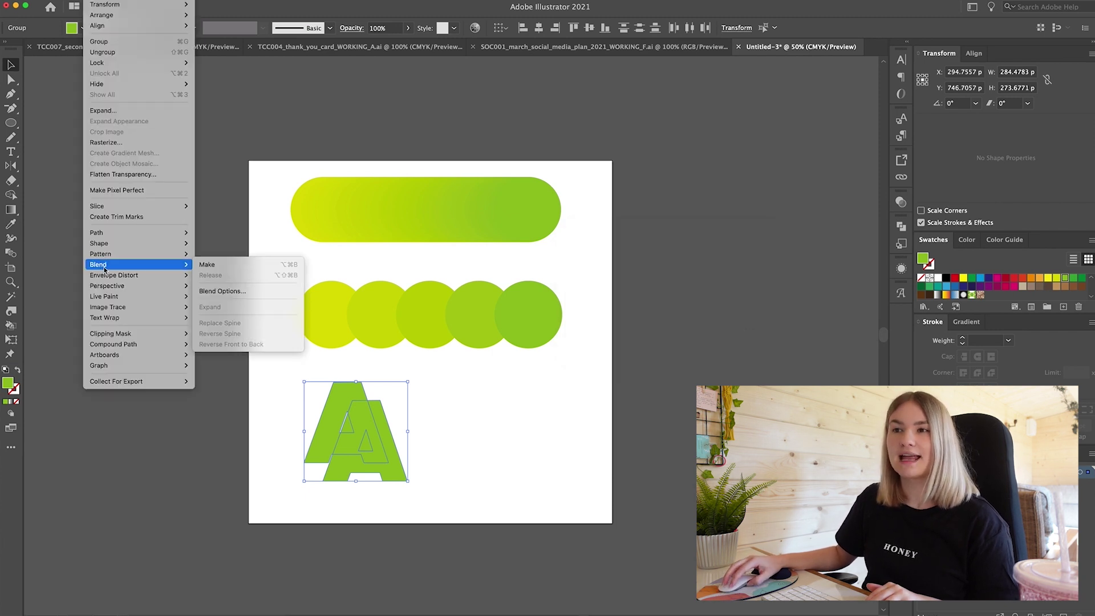
click(216, 268)
key(super+shift+b)
click(481, 445)
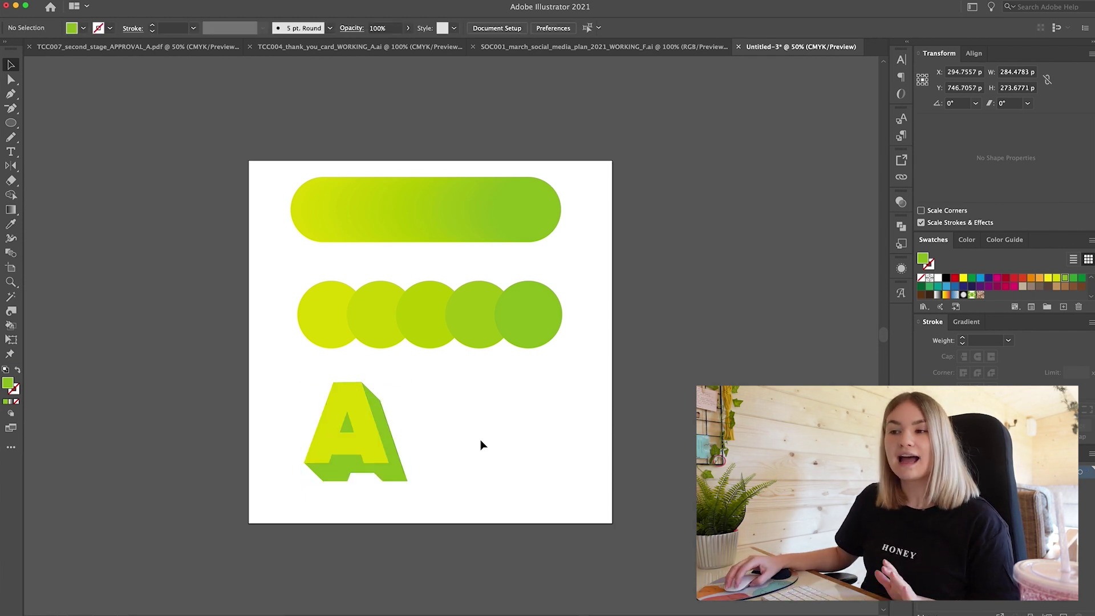
Isolate the letter blend and move its end letter slightly below and to the right of the yellow A for a shallow extrusion
double_click(398, 473)
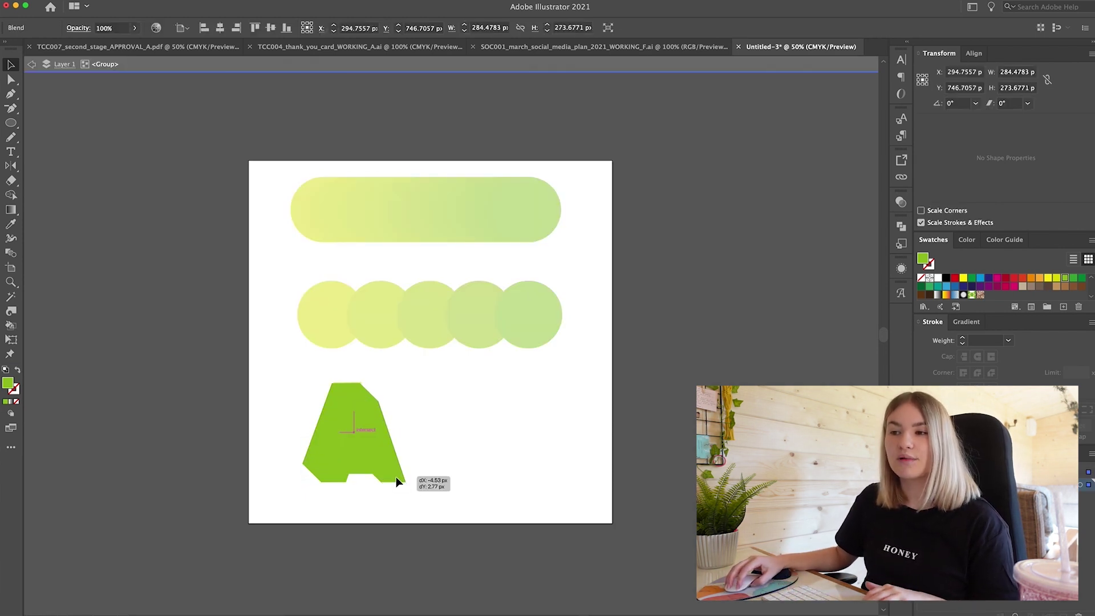
drag(398, 476, 494, 474)
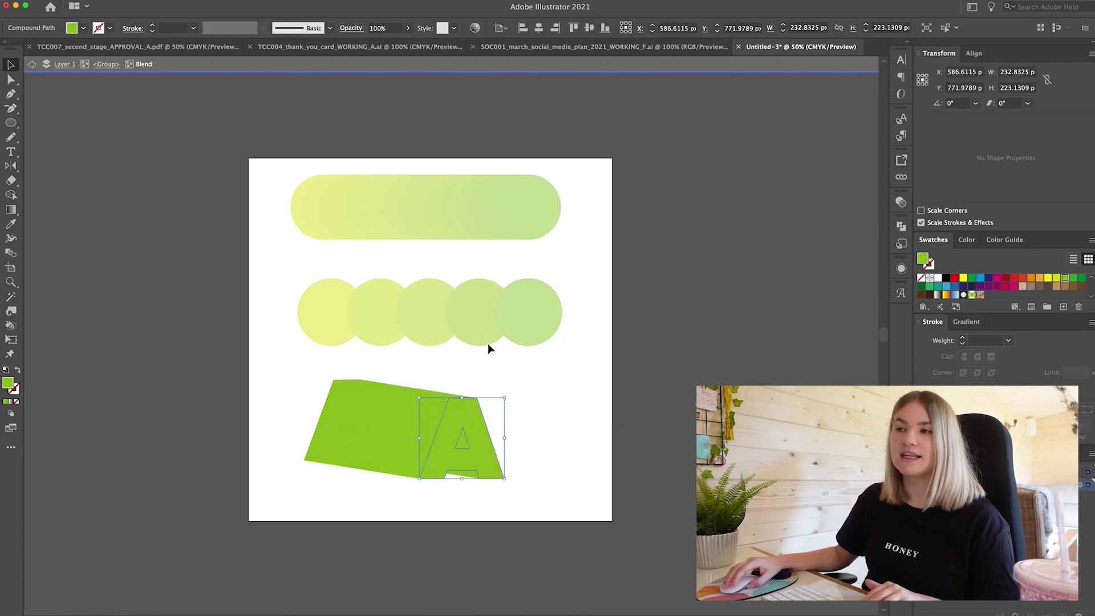
scroll(488, 344, down, 2)
drag(489, 381, 369, 361)
click(532, 353)
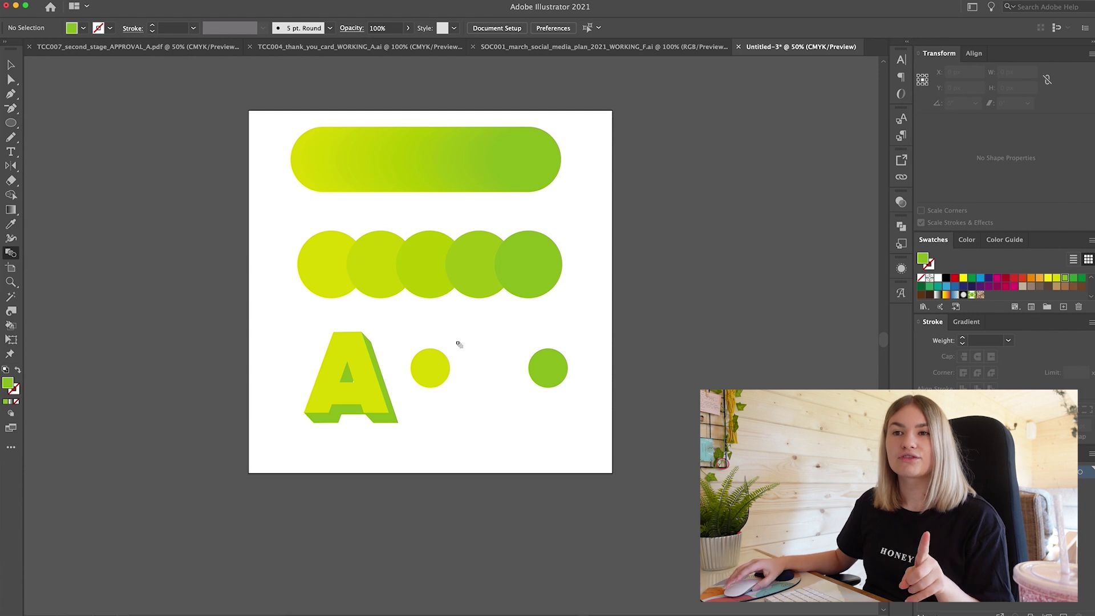
click(11, 64)
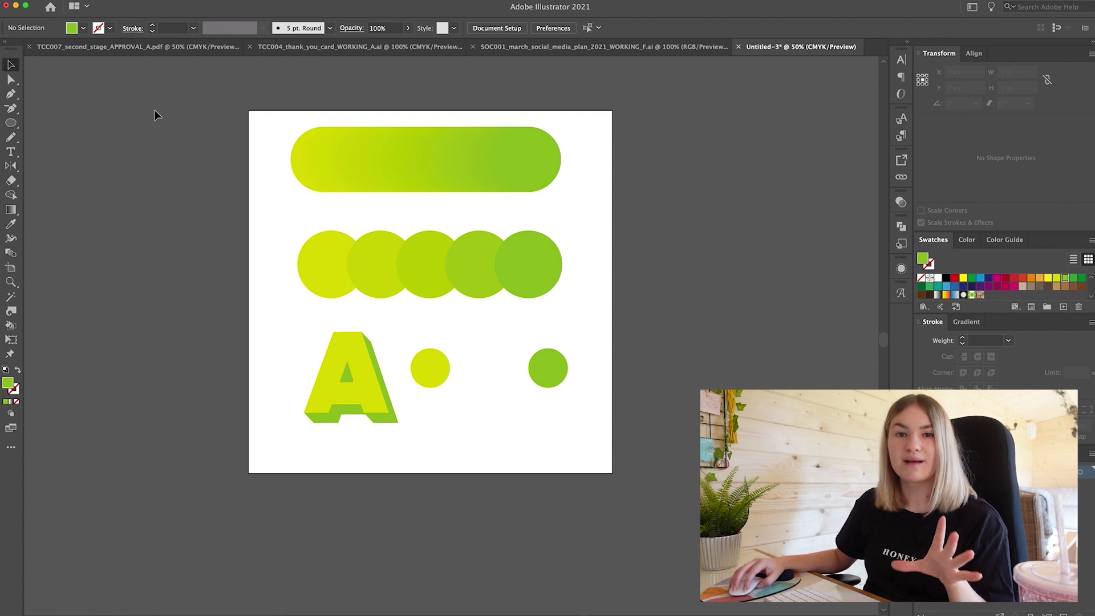
drag(403, 341, 604, 366)
key(w)
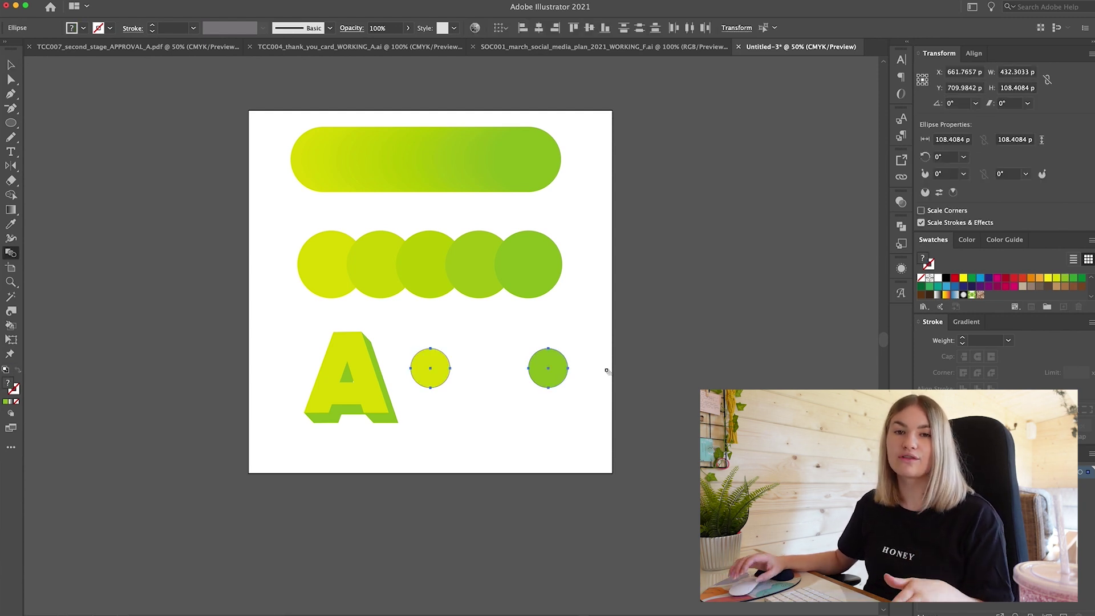
click(11, 64)
click(115, 151)
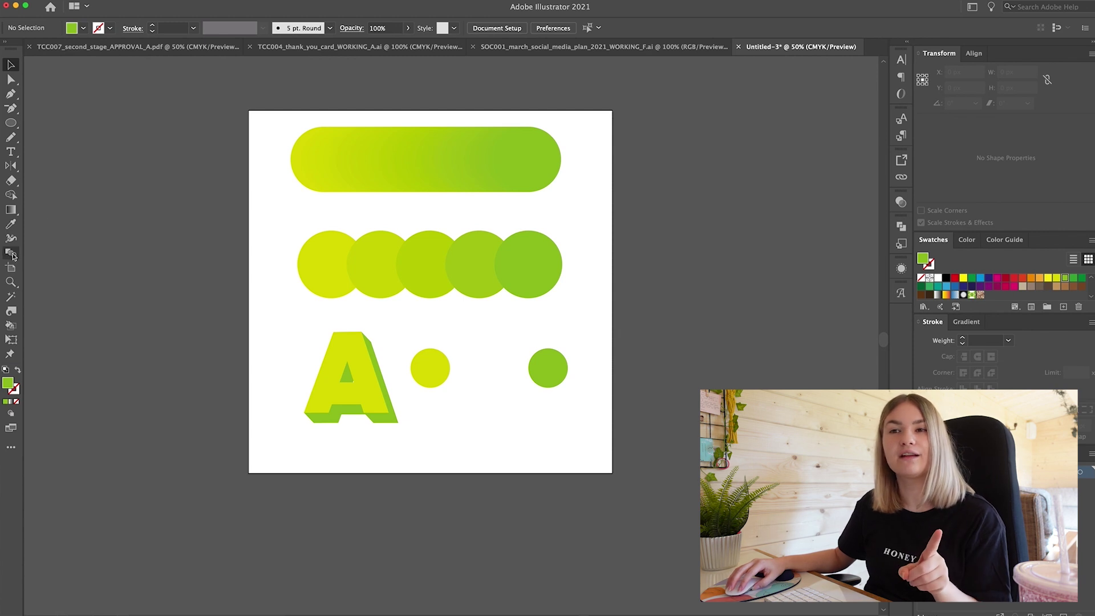
click(11, 449)
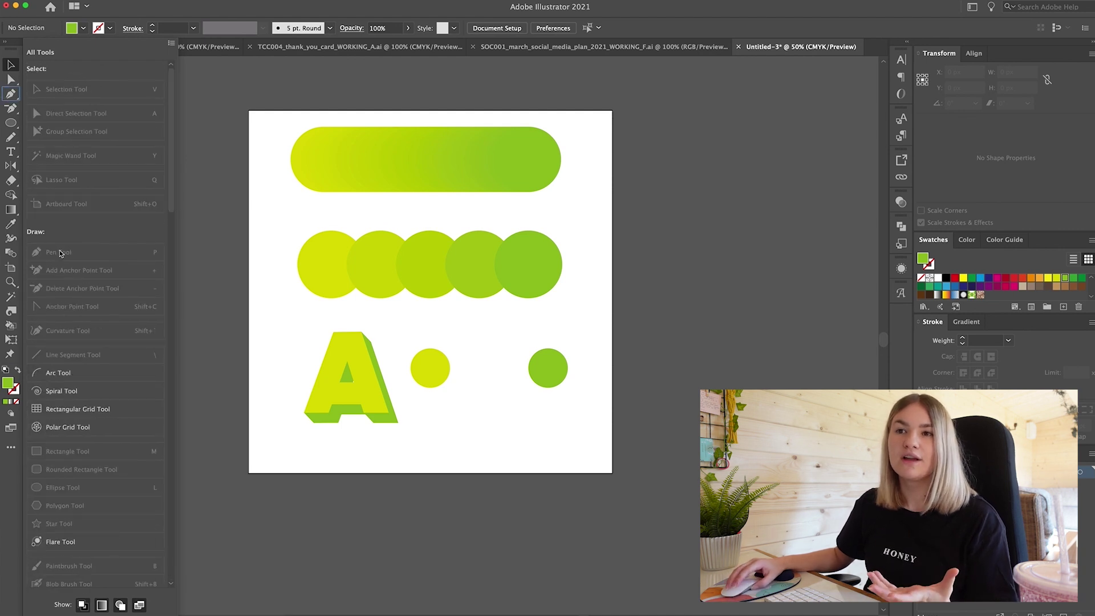
click(197, 89)
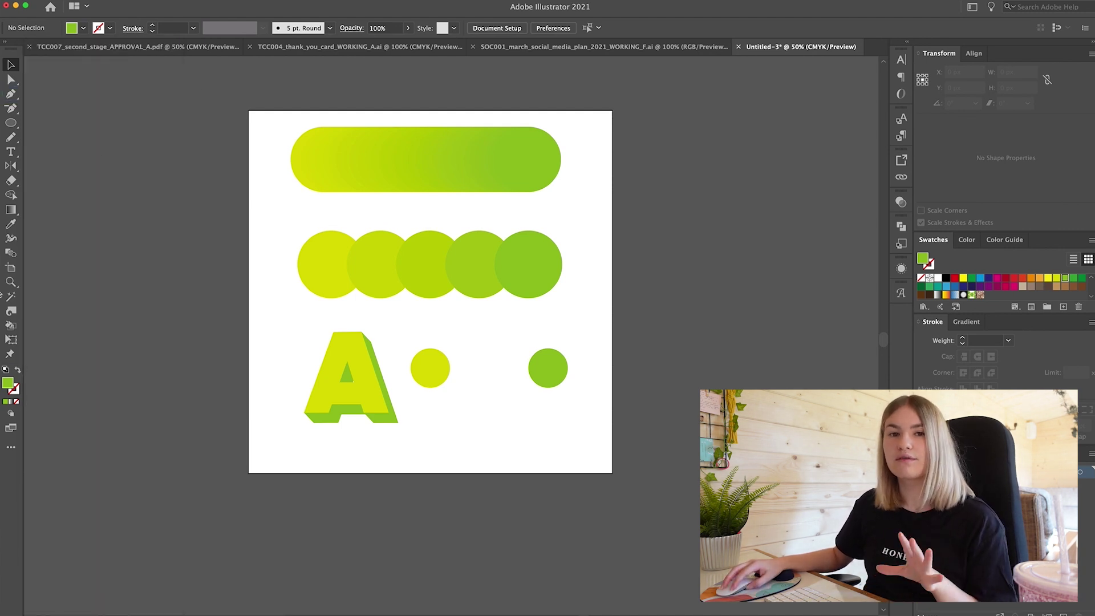
Blend the small yellow circle with the small green circle using the Blend tool, and deselect the result
click(11, 255)
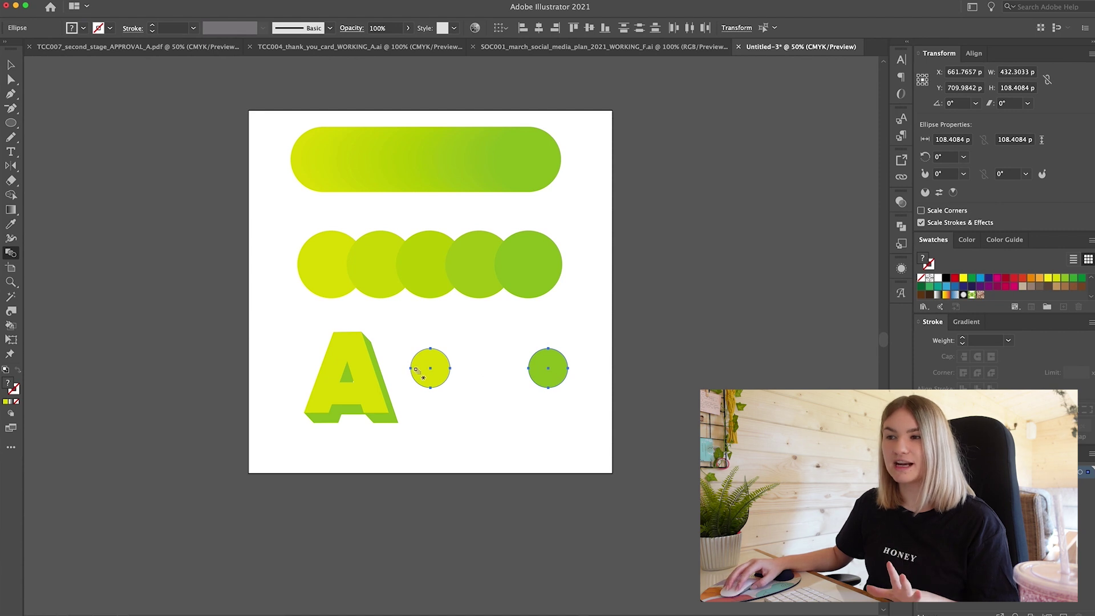
click(536, 376)
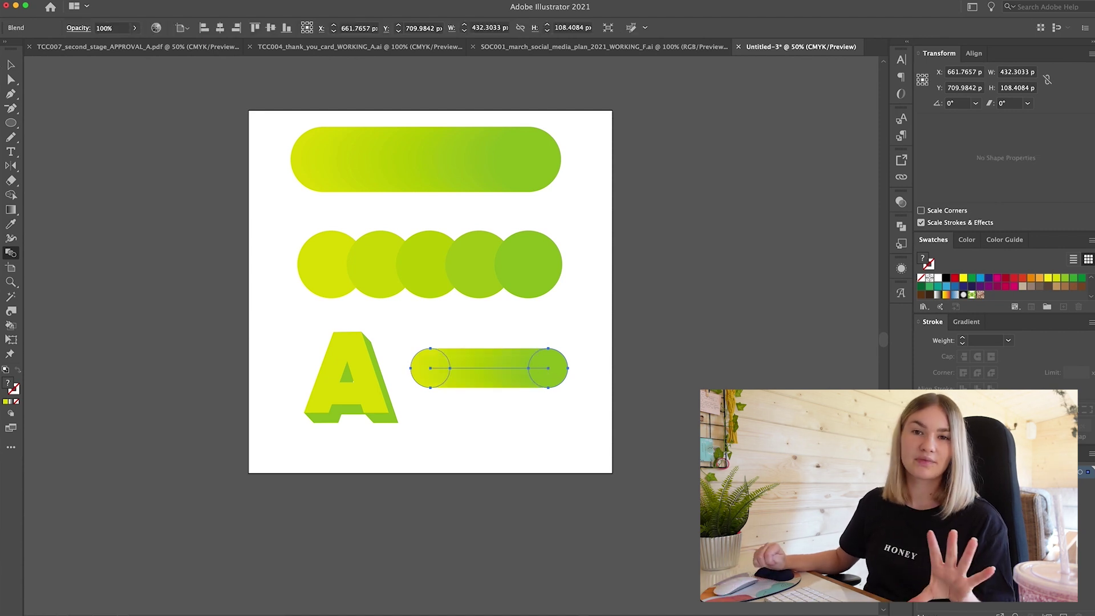
key(v)
click(626, 325)
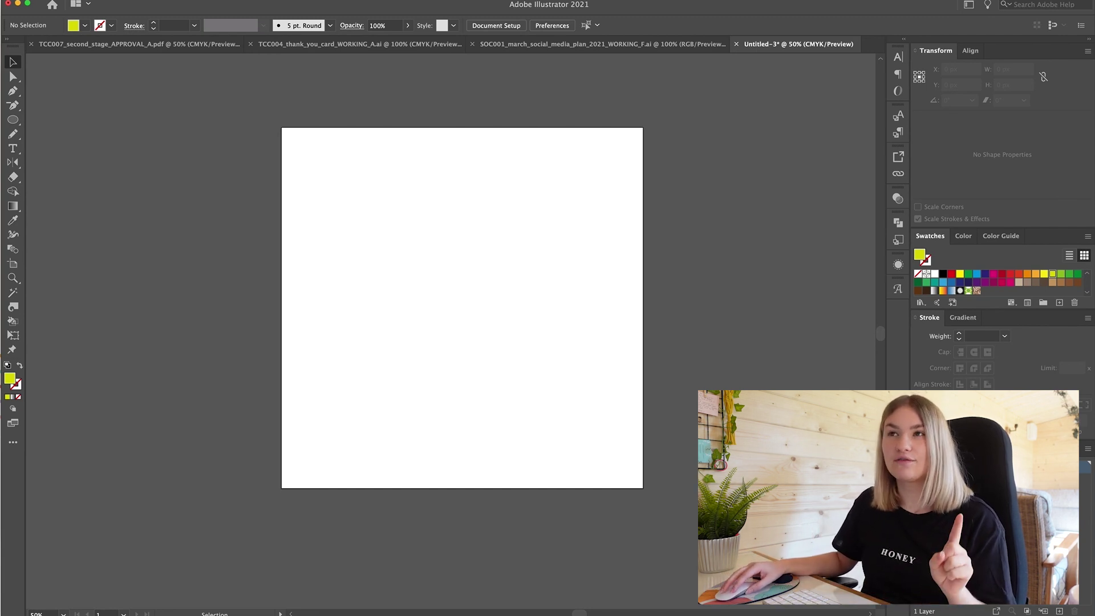
Open Adobe Color Themes beside the artboard and spread the theme colours around the wheel to green, orange, red, blue and mint
click(225, 1)
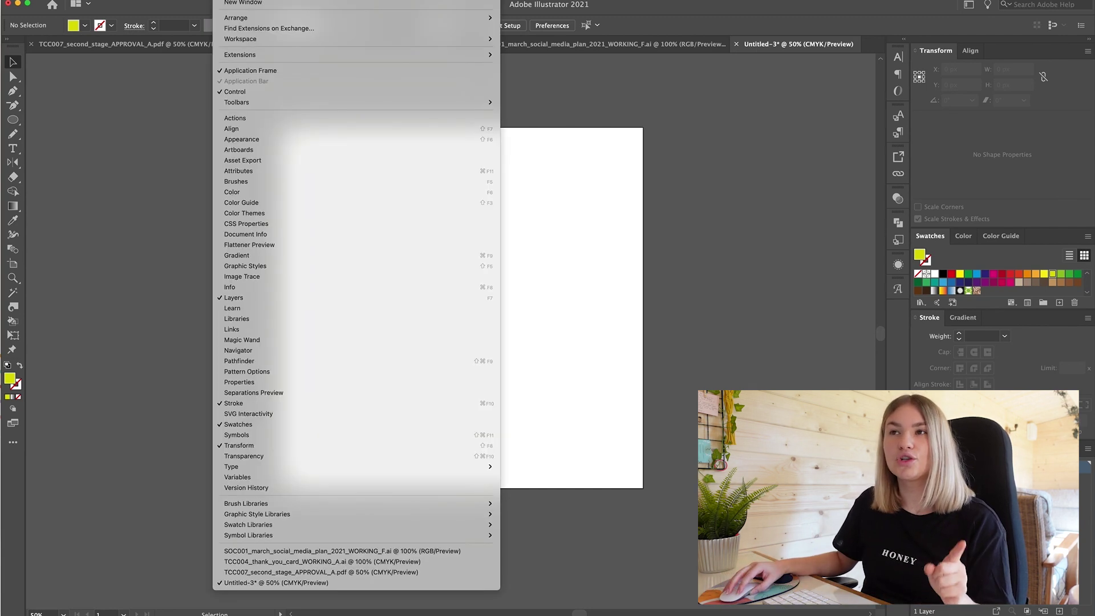
click(244, 213)
drag(211, 164, 155, 85)
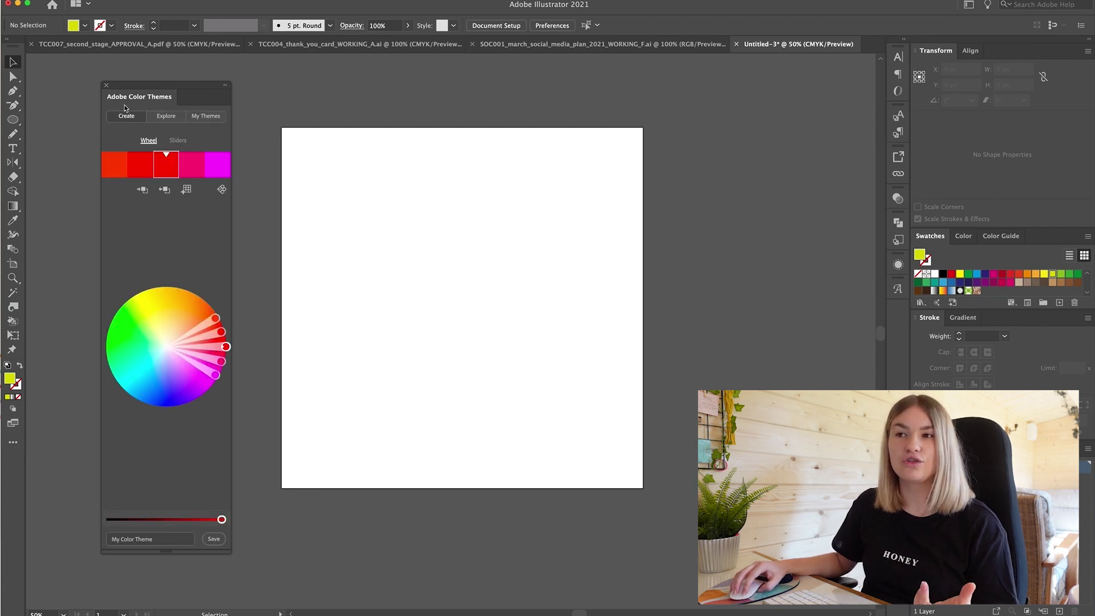
drag(215, 374, 120, 351)
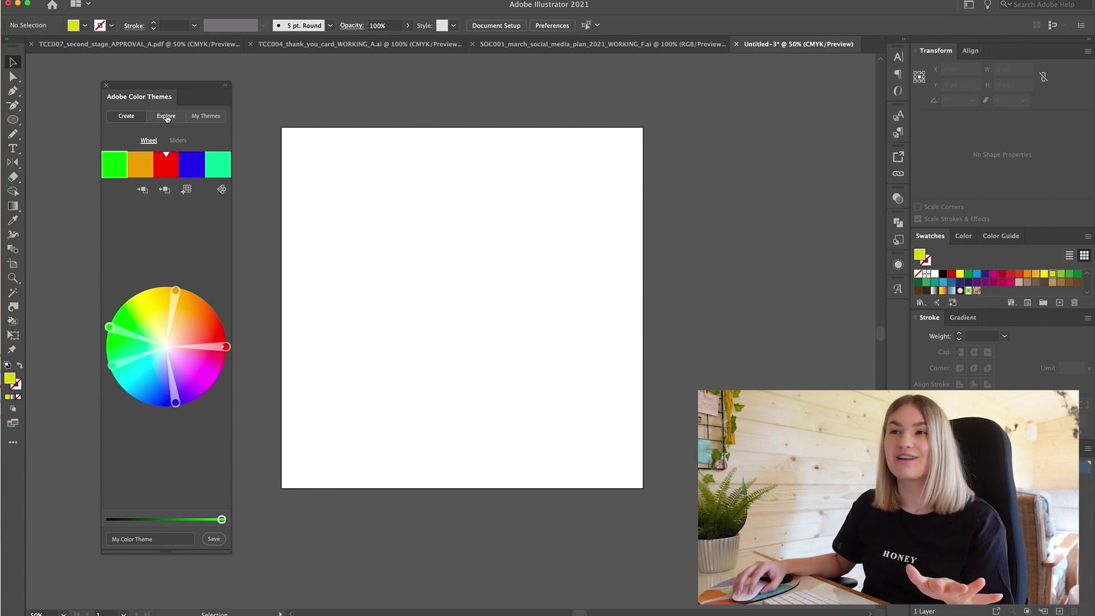
Explore the Most Popular shared colour themes and browse through their palettes
click(207, 117)
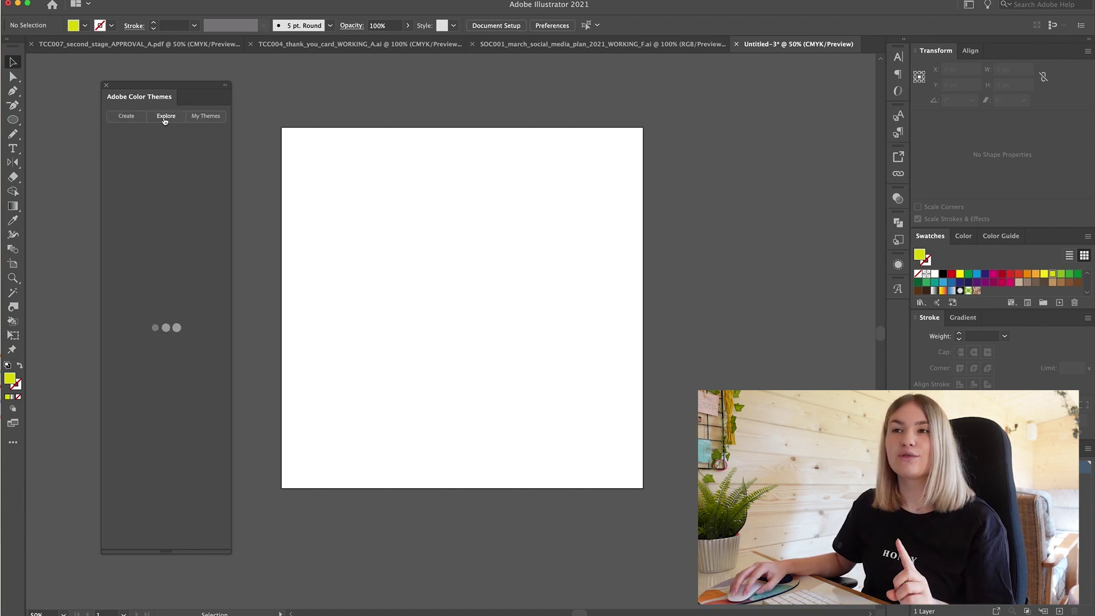
click(166, 118)
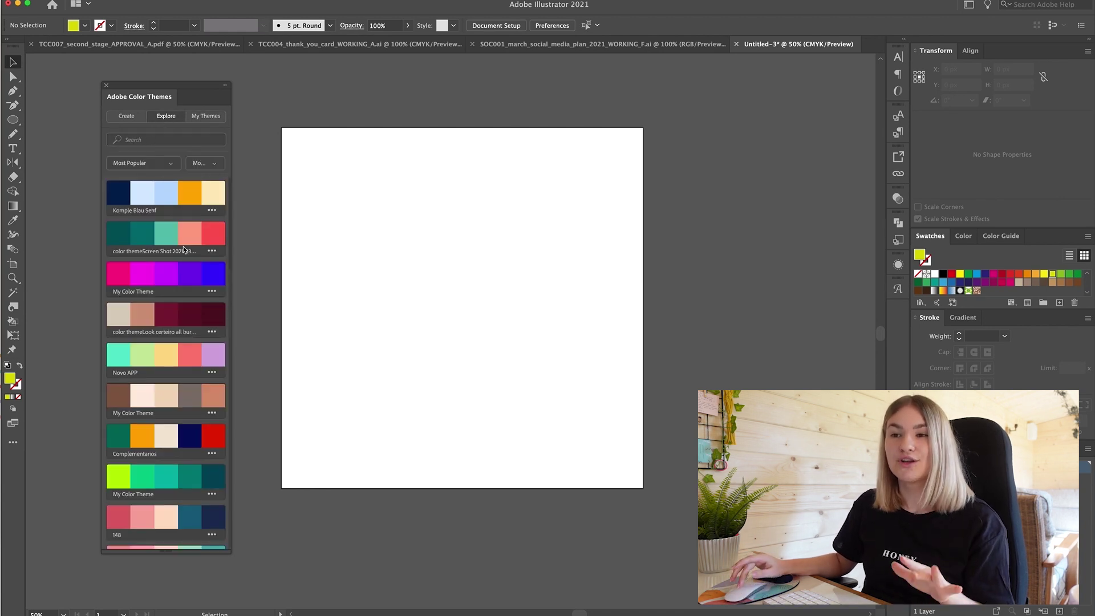
scroll(193, 251, down, 2)
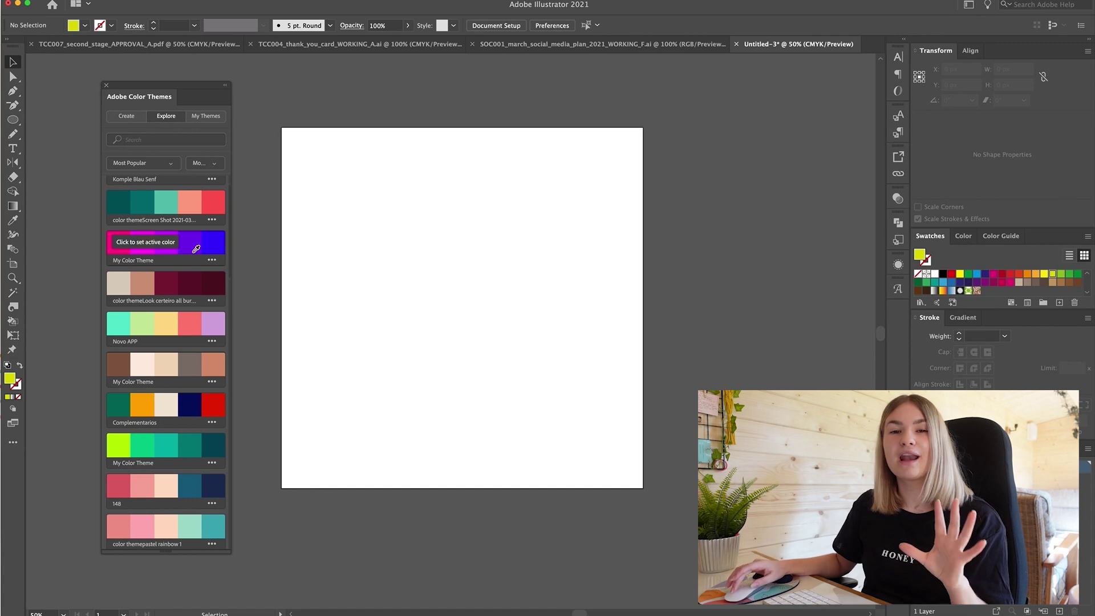
scroll(196, 250, down, 15)
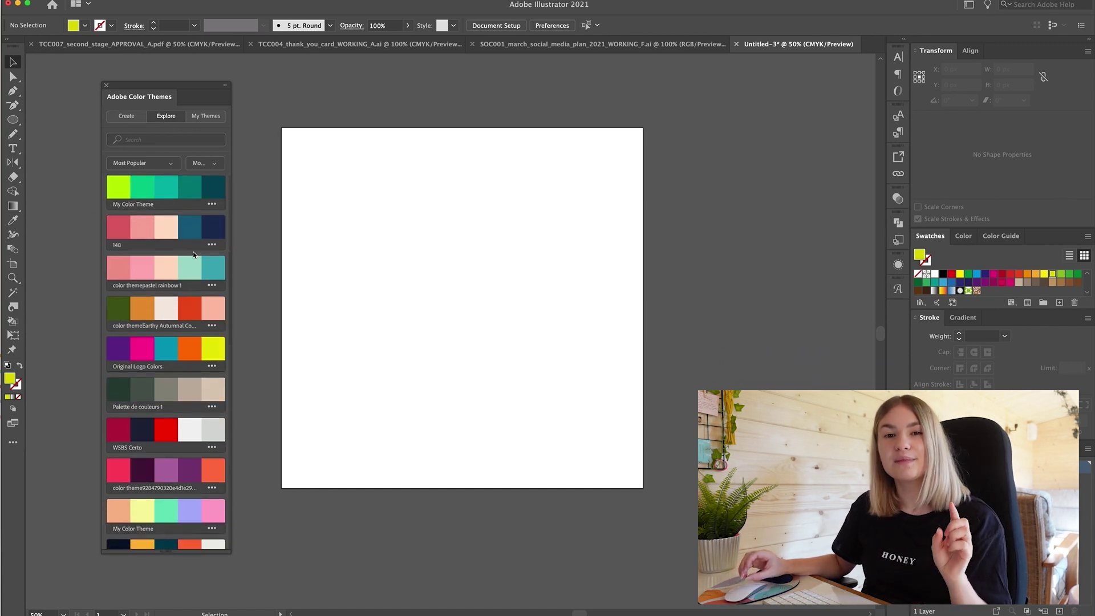
scroll(193, 251, down, 19)
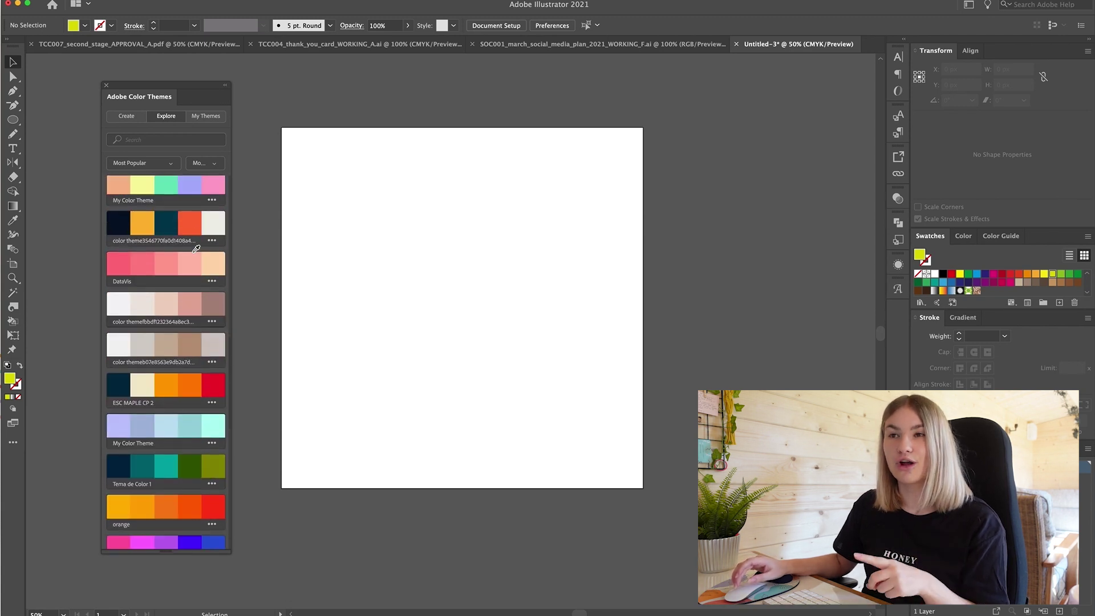
scroll(196, 248, down, 20)
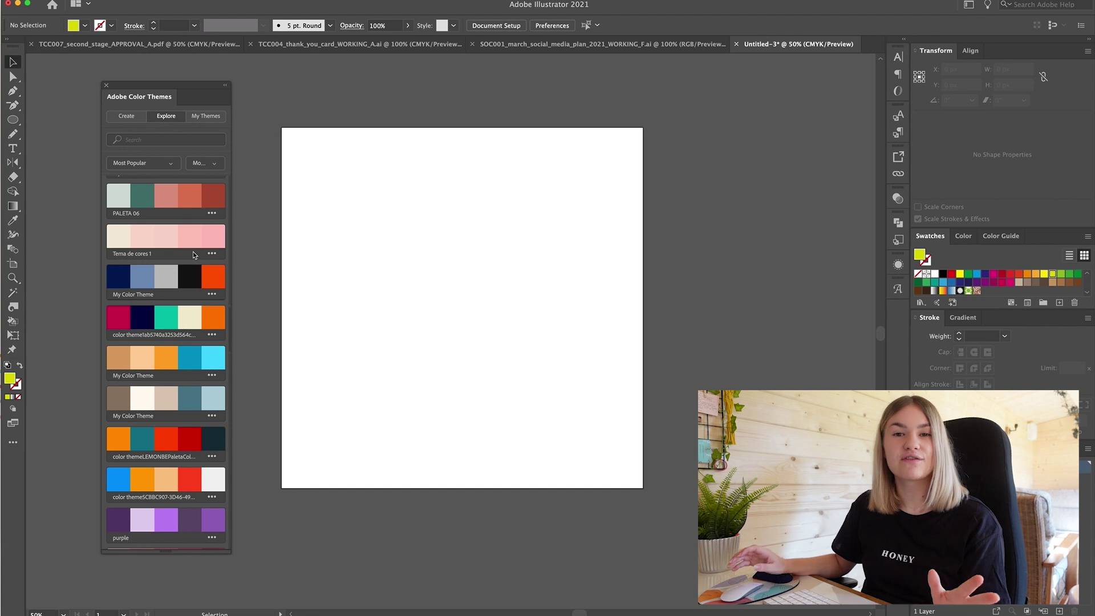
Search the shared colour themes for "blue" and browse the matching palettes
click(137, 140)
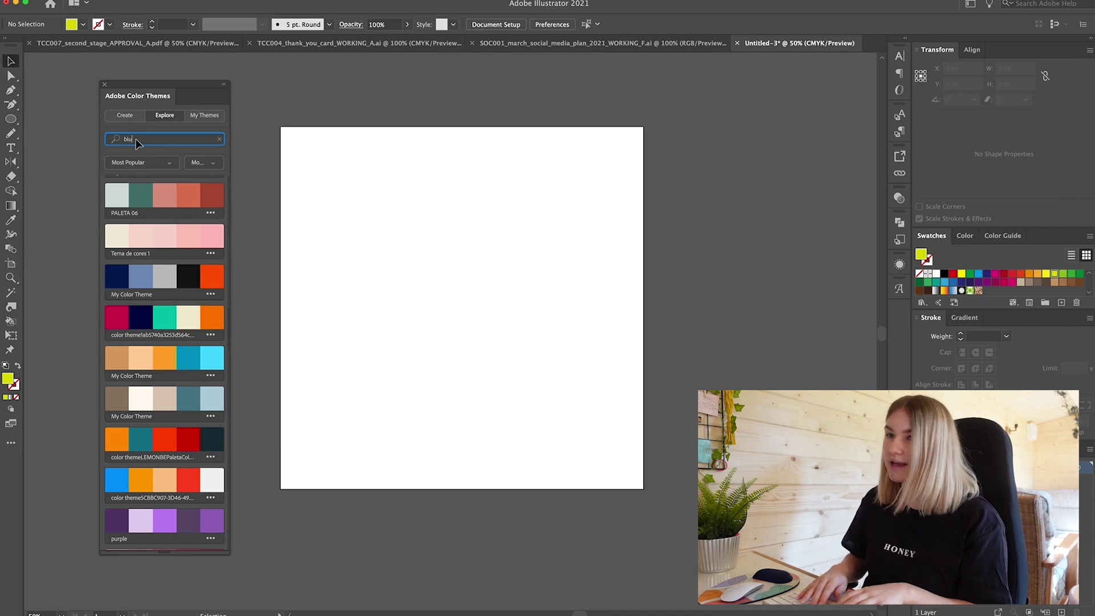
key(Return)
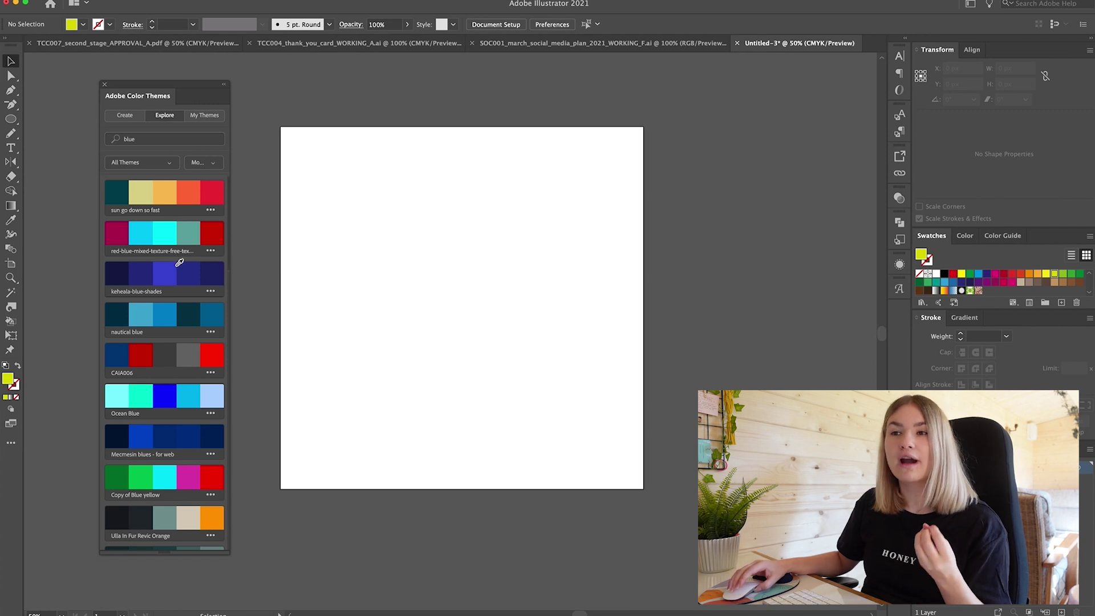
scroll(181, 271, down, 5)
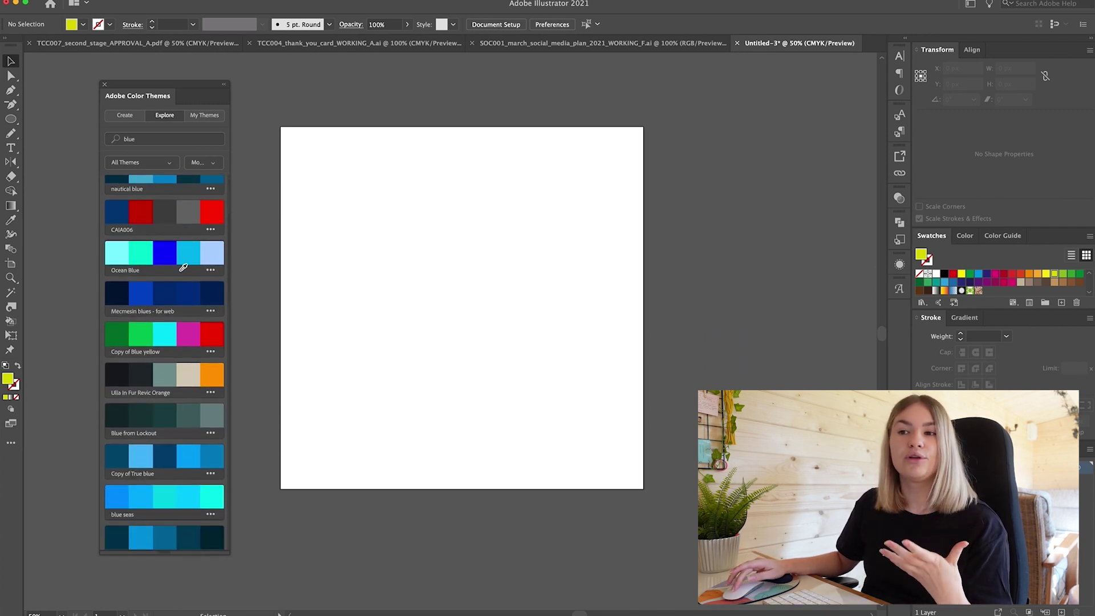
scroll(182, 272, down, 8)
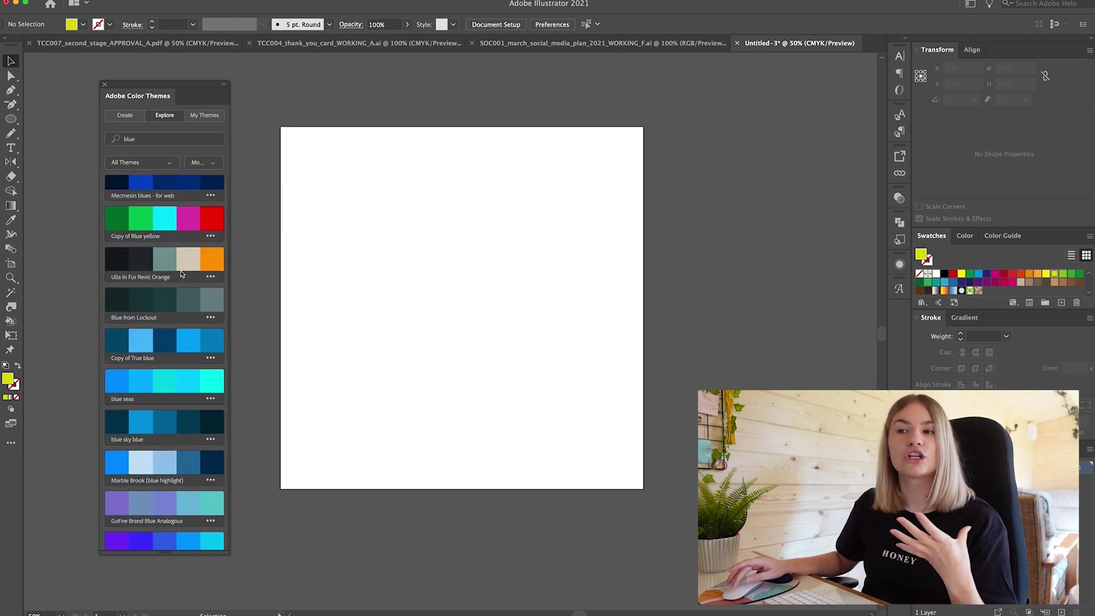
scroll(183, 268, down, 10)
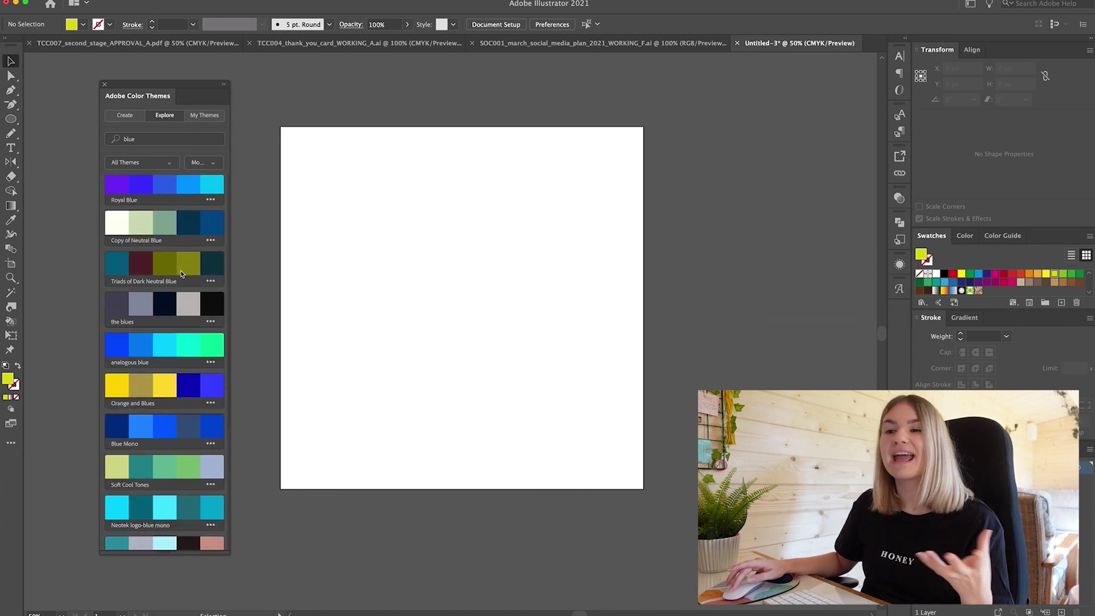
scroll(182, 273, down, 4)
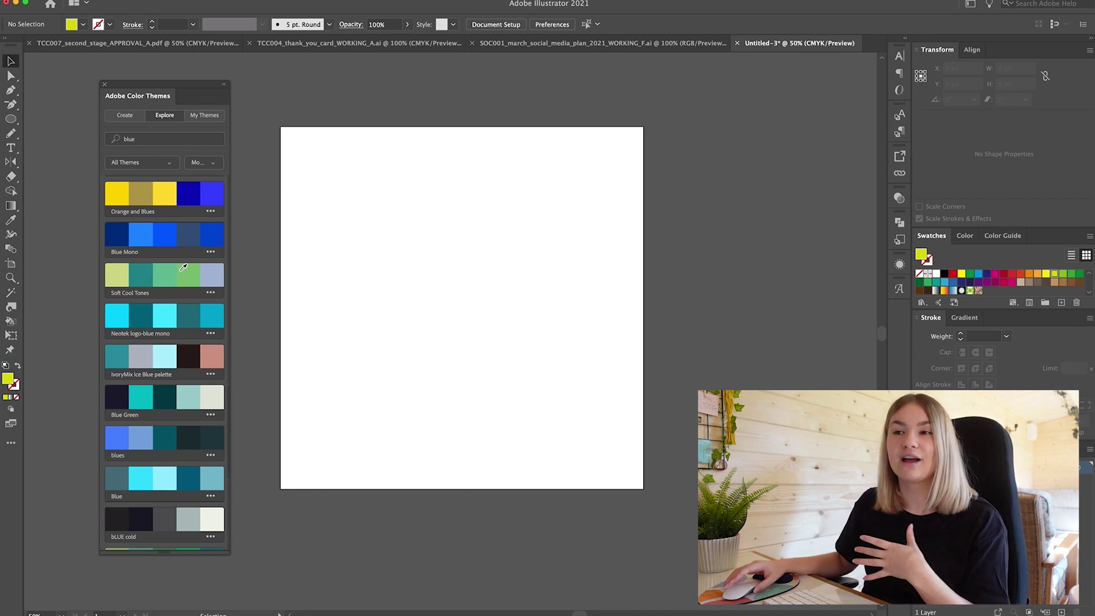
scroll(183, 268, down, 10)
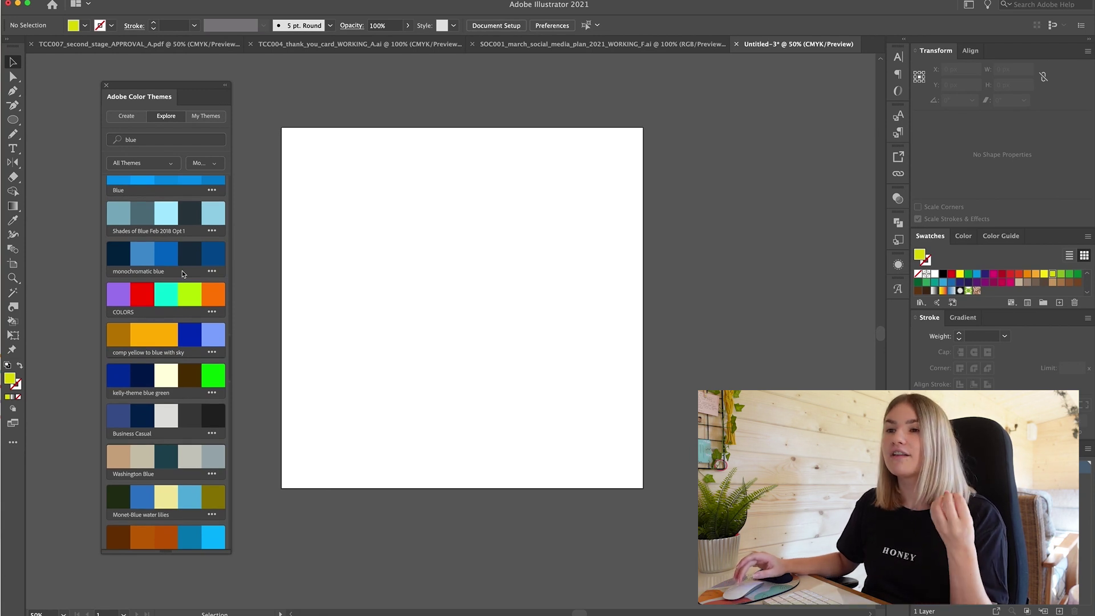
Search the shared colour themes for "blue pink"
scroll(183, 271, down, 3)
click(155, 141)
text(pink)
key(Return)
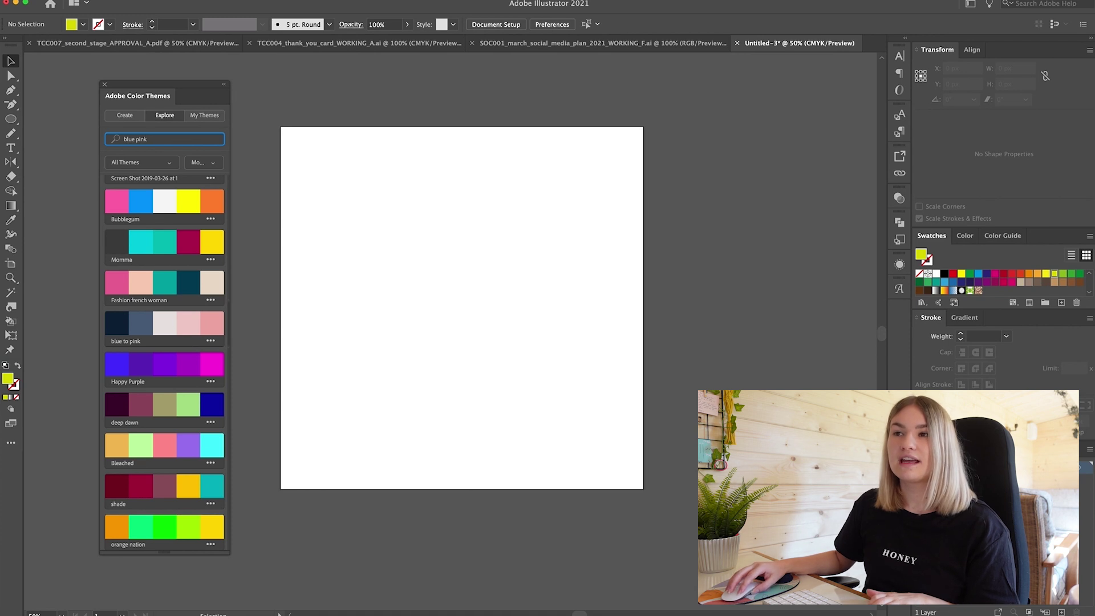
Draw a yellow-green square about 162 px wide near the artboard's upper-left corner and place two copies beside it in a row
drag(10, 118, 52, 120)
drag(301, 162, 360, 222)
key(v)
drag(318, 194, 393, 199)
drag(394, 198, 471, 204)
Fill the first square with dark teal from the "Fashion french woman" theme and the other two with pinks from the "blue to pink" theme
click(334, 190)
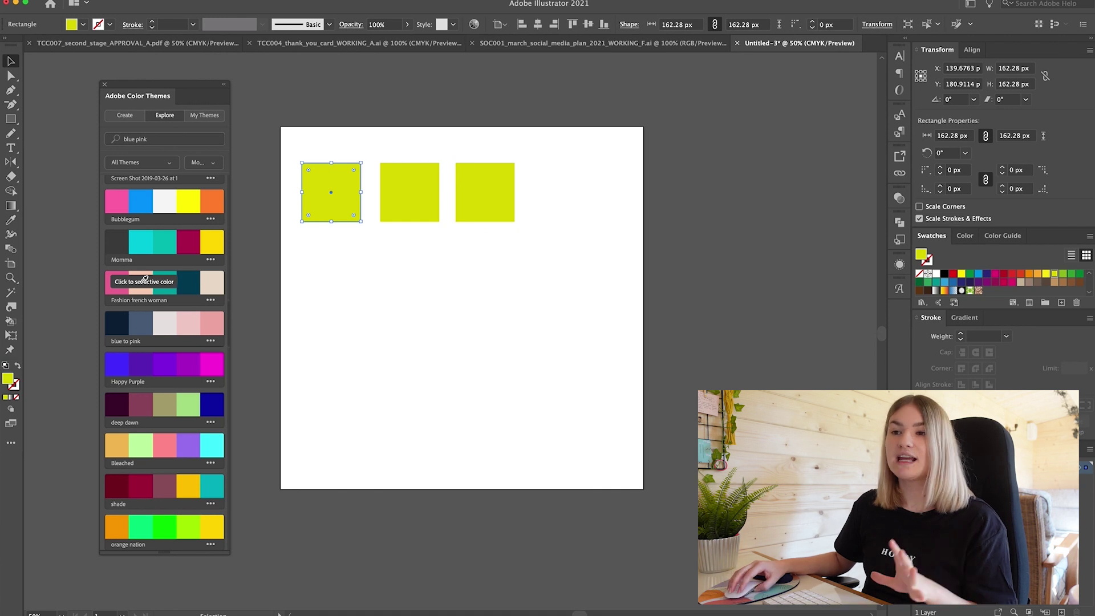
click(198, 276)
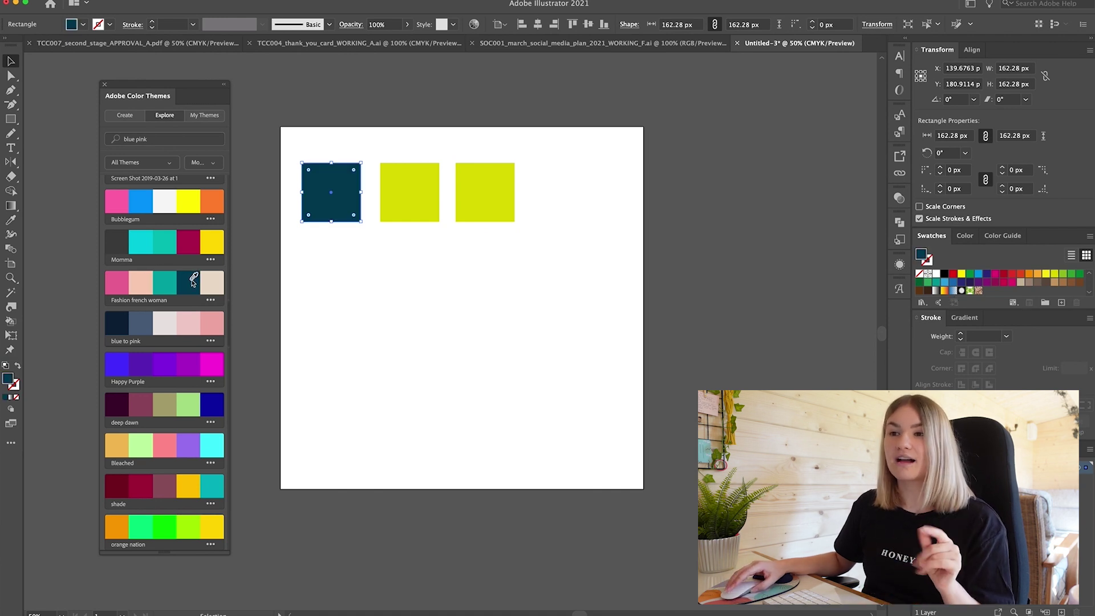
click(409, 183)
click(191, 321)
click(495, 174)
click(217, 317)
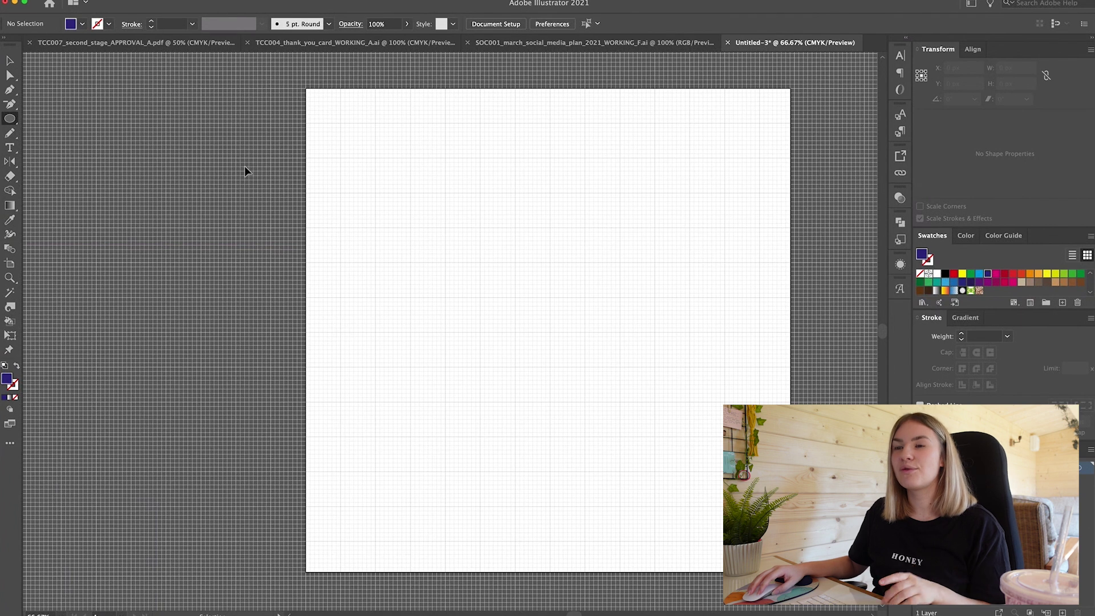
Draw a navy circle about 72 px wide on the grid and duplicate it into a touching two-by-two arrangement
key(super+1)
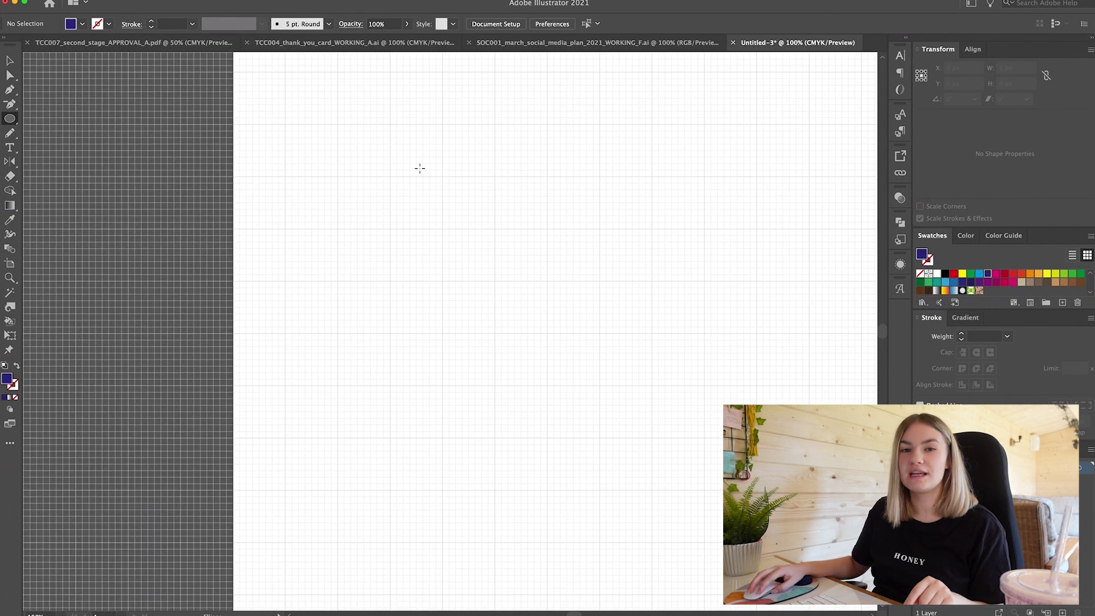
drag(337, 176, 367, 247)
key(v)
shift+click(370, 204)
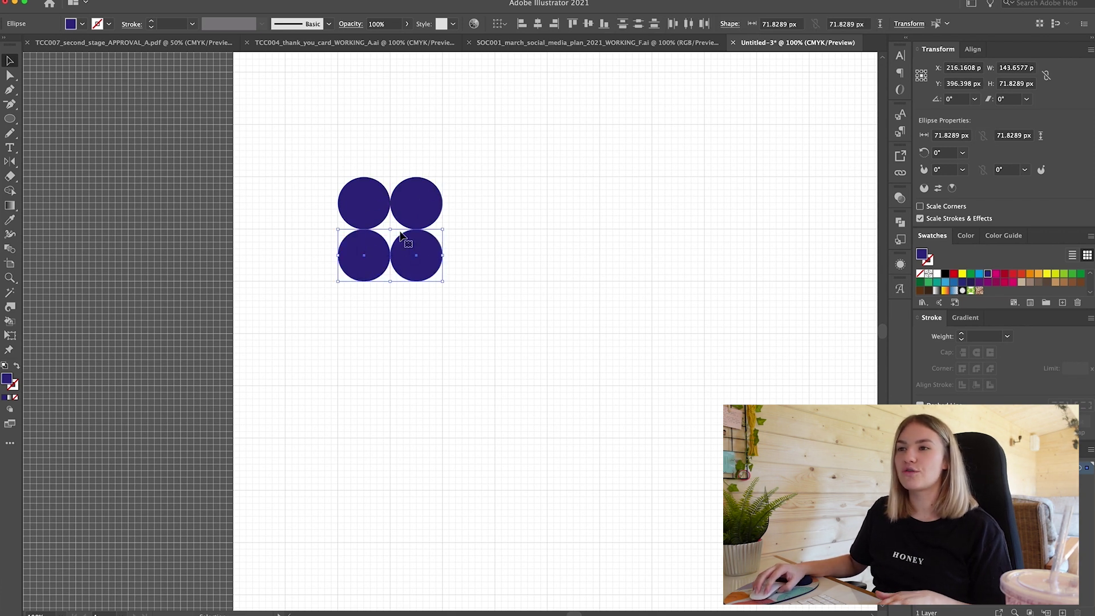
Merge the four circles and the gap between them into one flower shape with the Shape Builder tool
key(super+a)
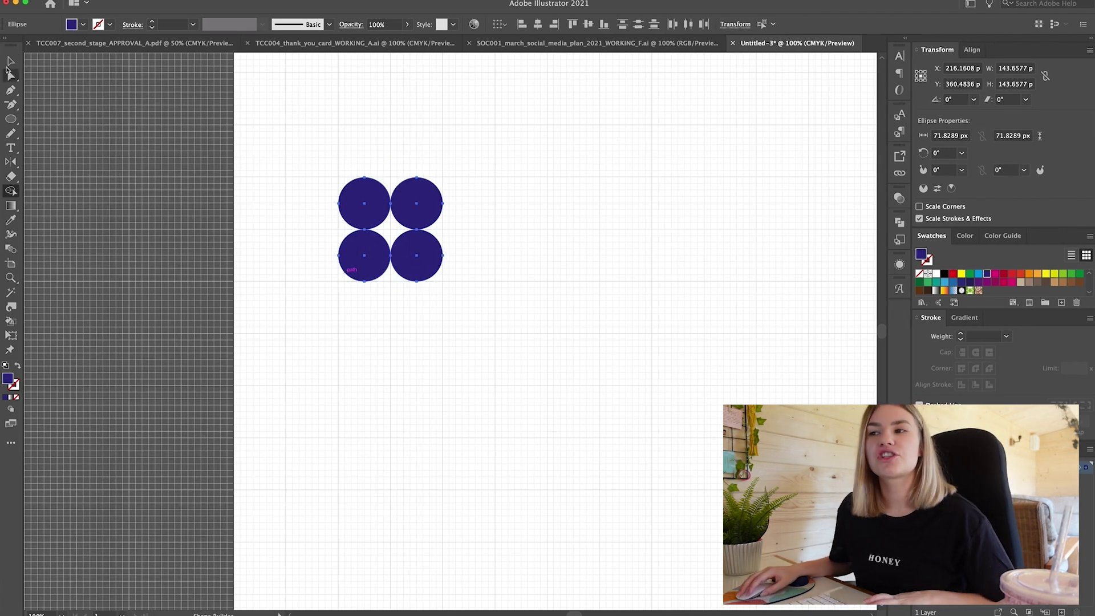
click(449, 155)
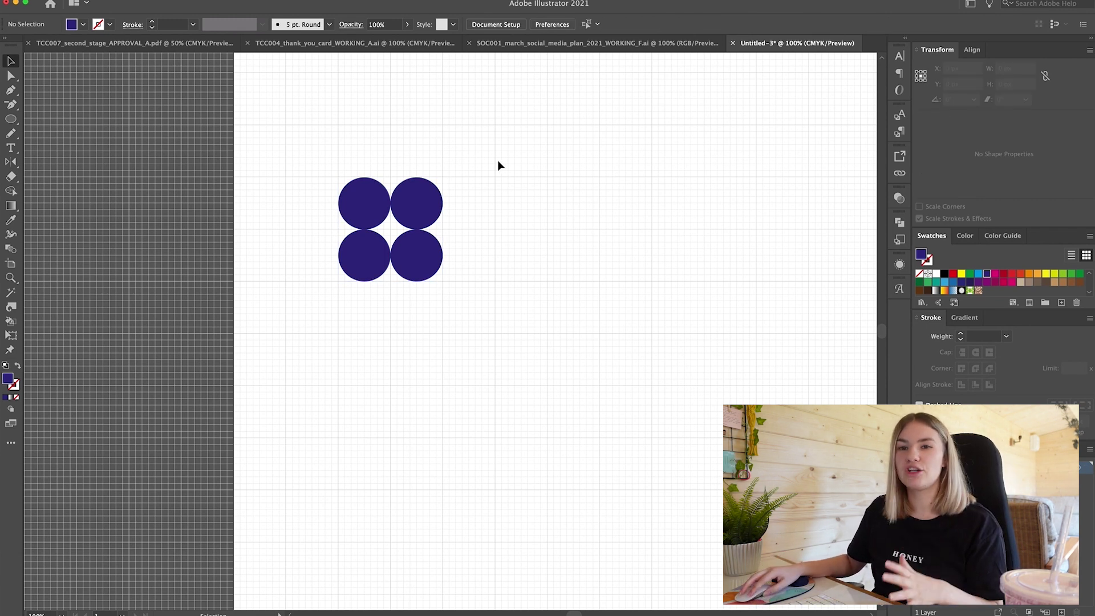
drag(486, 156, 300, 321)
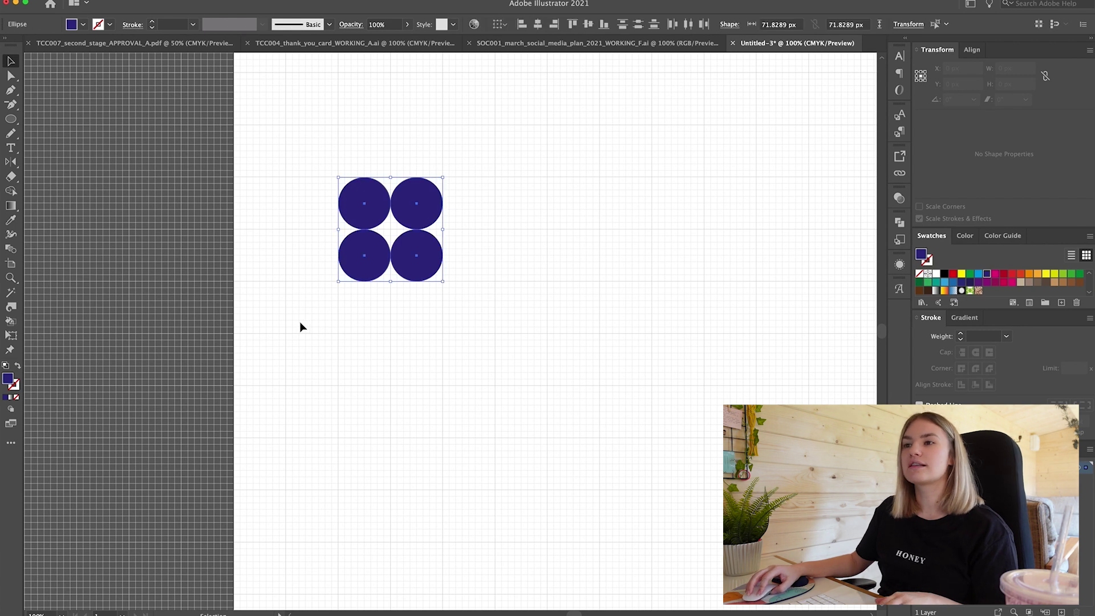
click(12, 192)
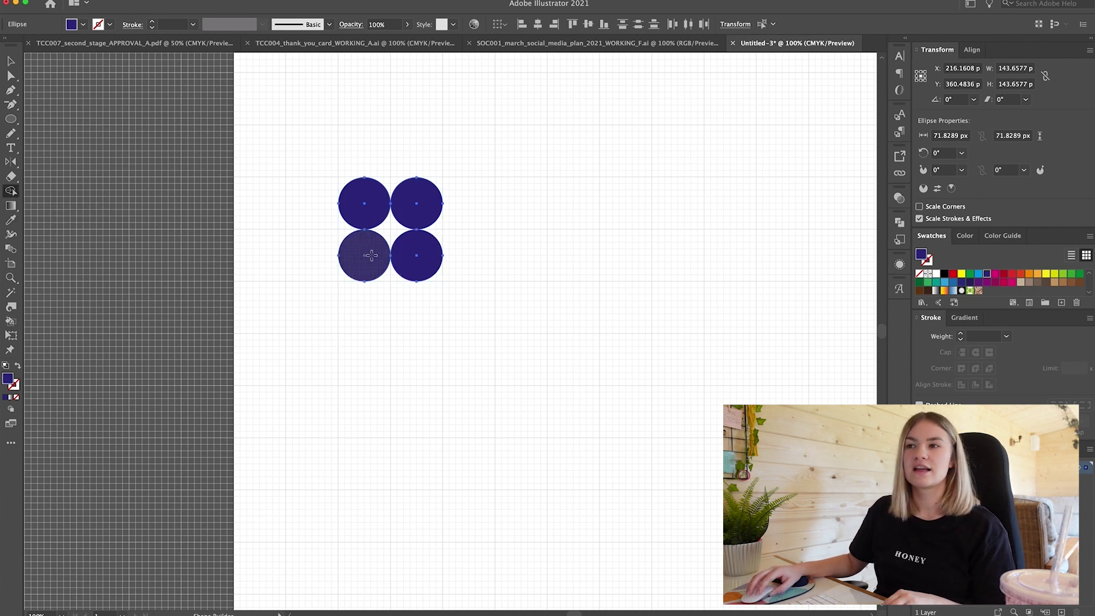
key(super+equal)
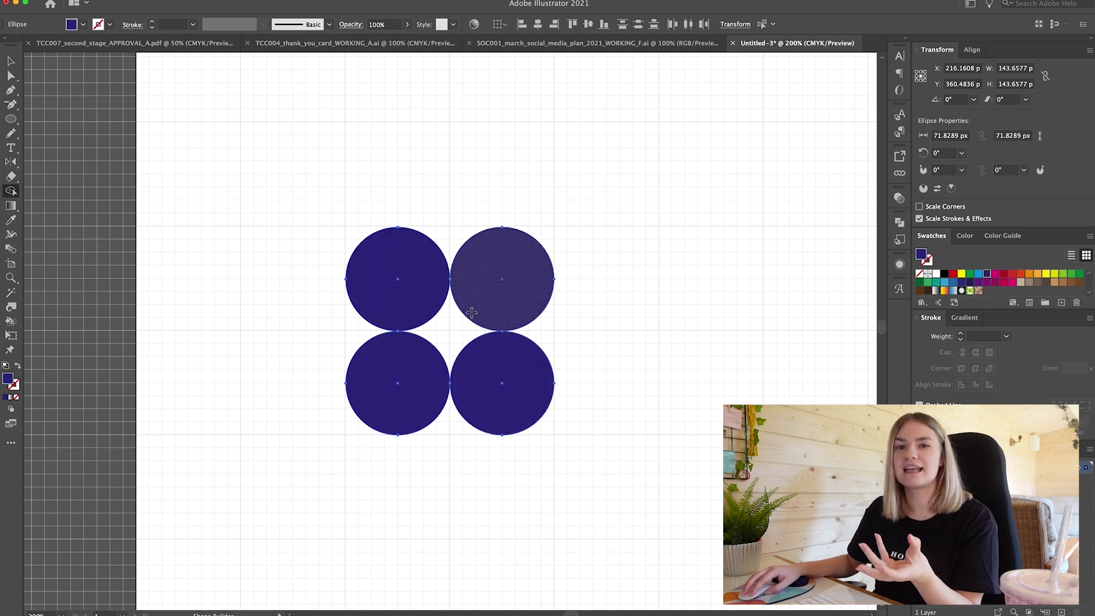
mouse_move(398, 397)
mouse_down()
mouse_move(394, 293)
mouse_move(521, 281)
mouse_move(510, 390)
mouse_move(435, 388)
mouse_move(449, 328)
mouse_move(431, 312)
mouse_up()
click(11, 61)
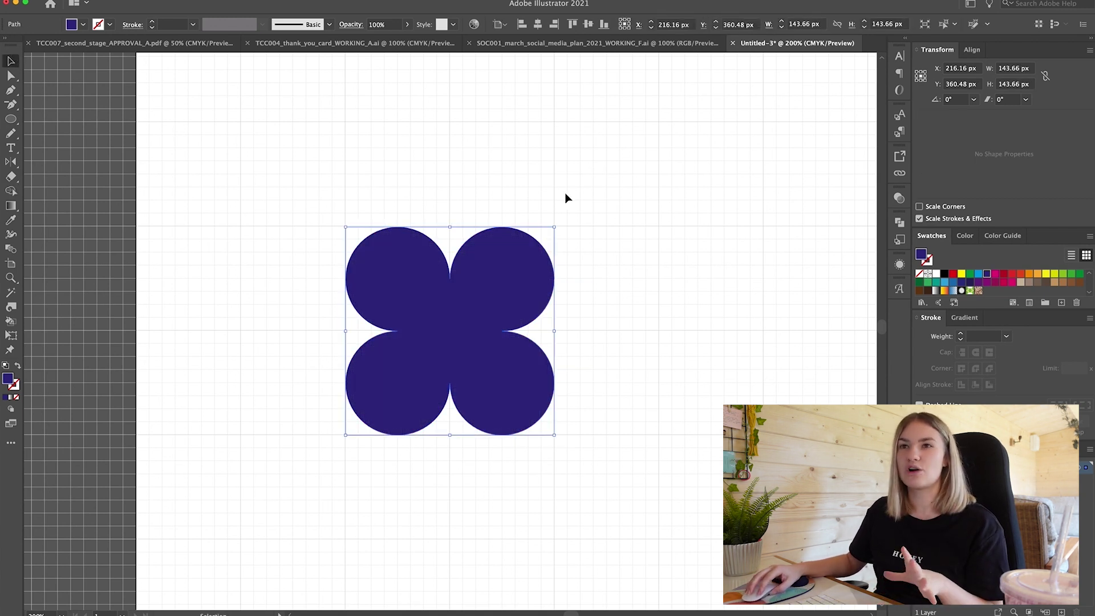
click(567, 194)
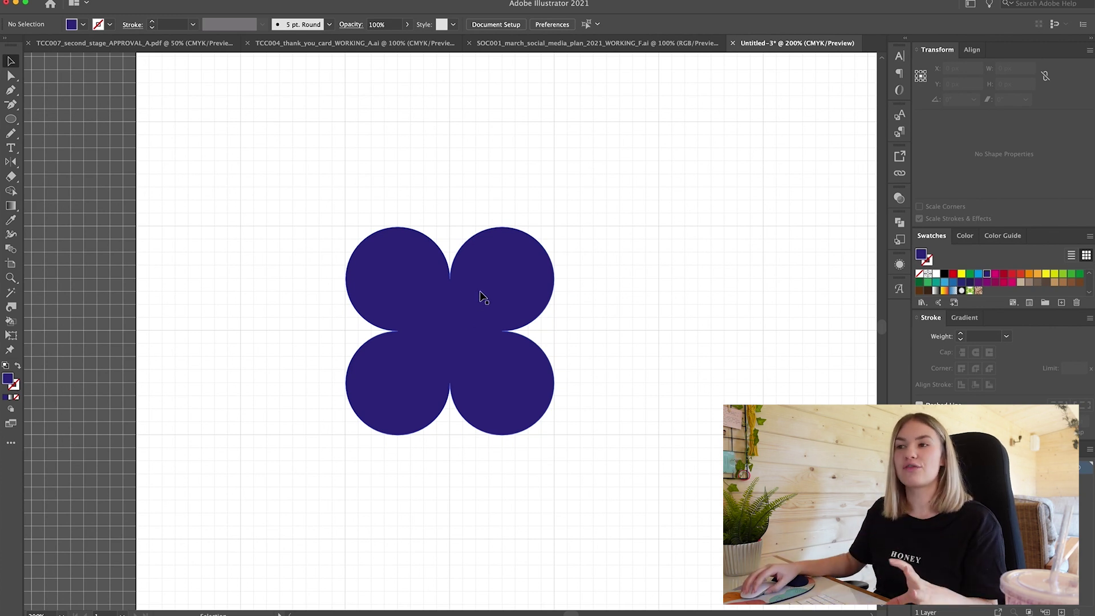
Draw a yellow circle about 26 px wide in the middle of the flower and shrink it slightly
click(11, 119)
mouse_move(247, 289)
mouse_down()
mouse_move(284, 327)
mouse_move(439, 331)
mouse_up()
key(v)
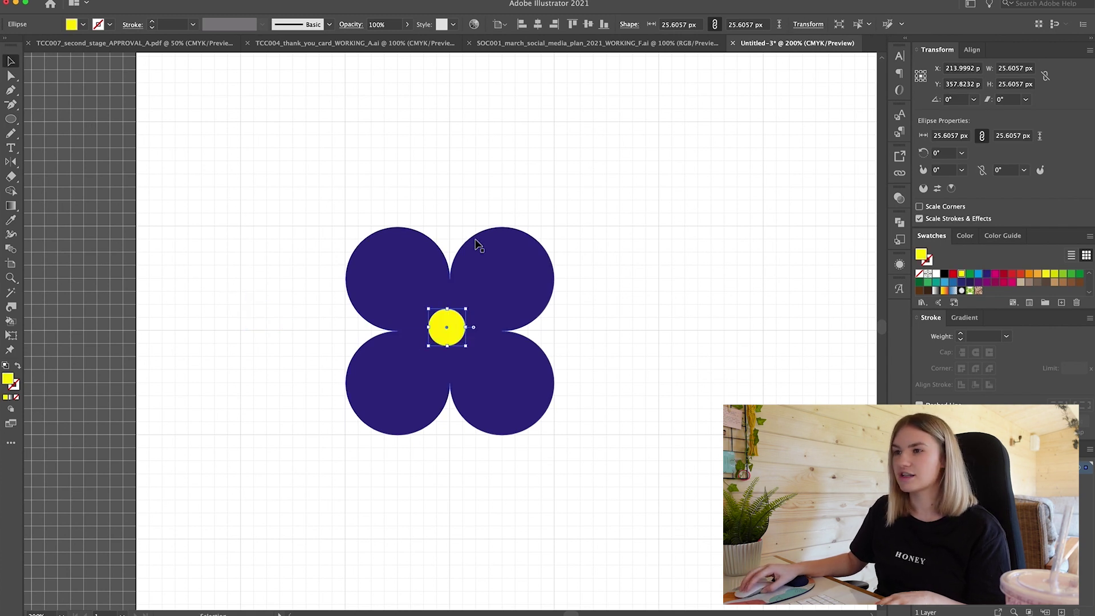
mouse_move(450, 333)
mouse_down()
mouse_move(472, 343)
mouse_move(463, 345)
mouse_up()
Split the yellow circle's area out of the flower with the Shape Builder tool and delete it to leave a hole
shift+click(521, 306)
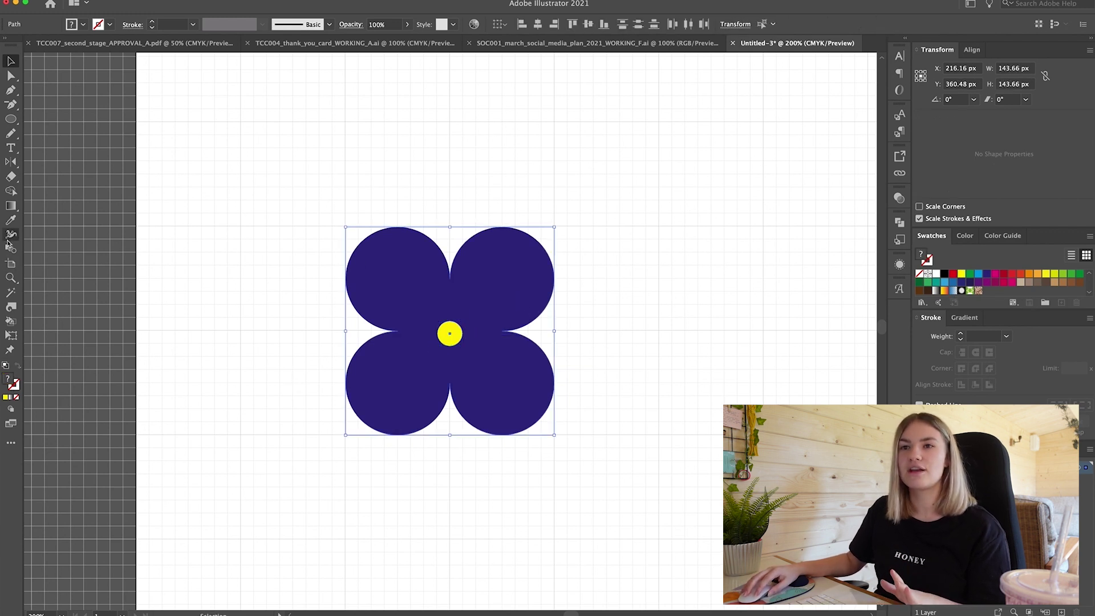
click(11, 191)
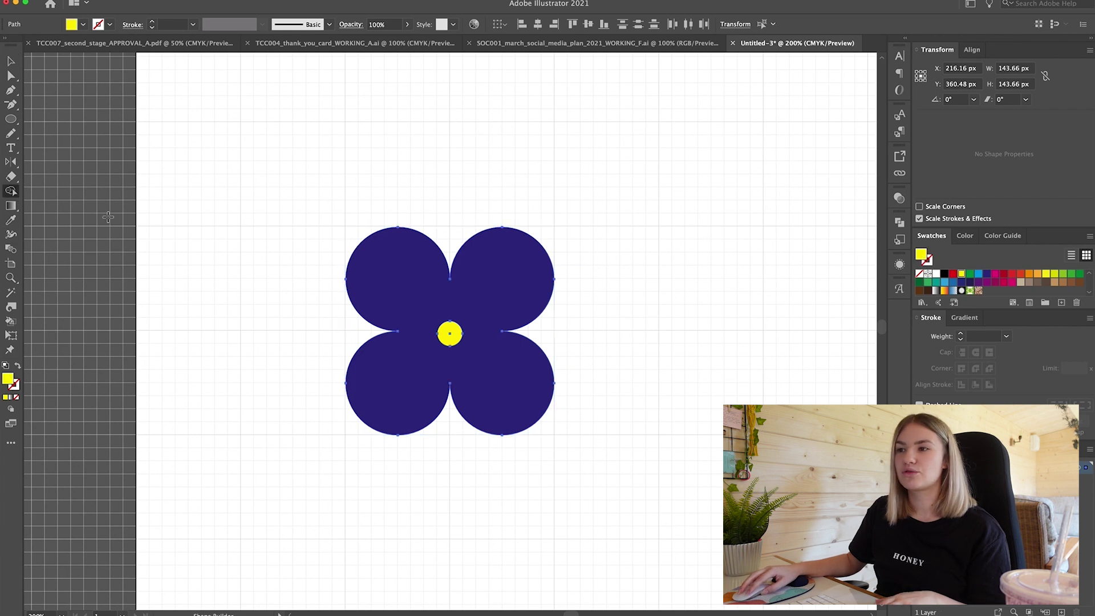
click(450, 335)
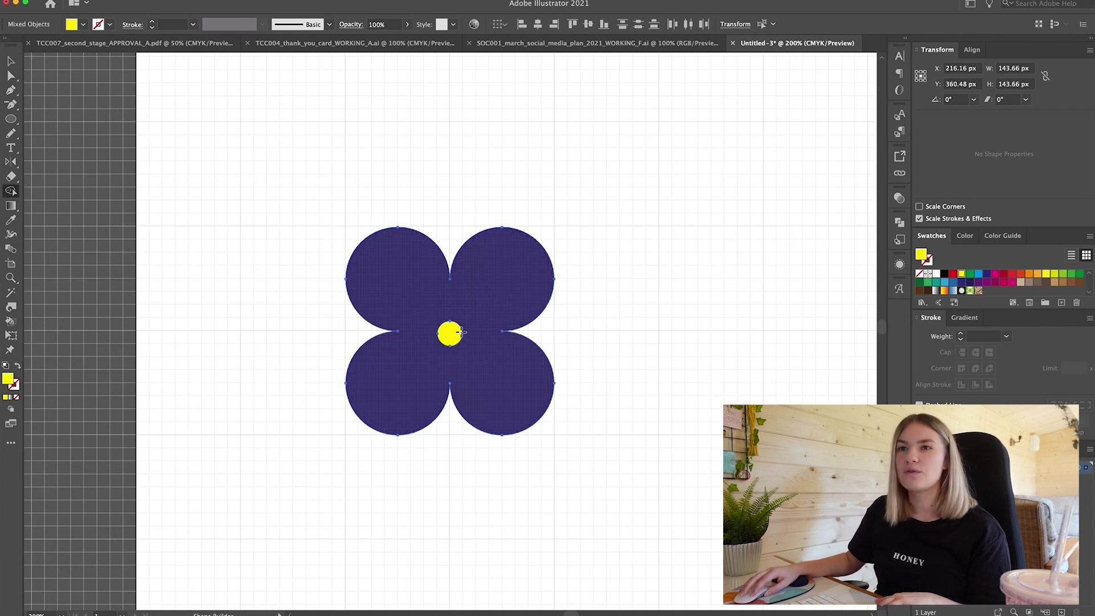
key(v)
click(652, 358)
click(450, 334)
key(Delete)
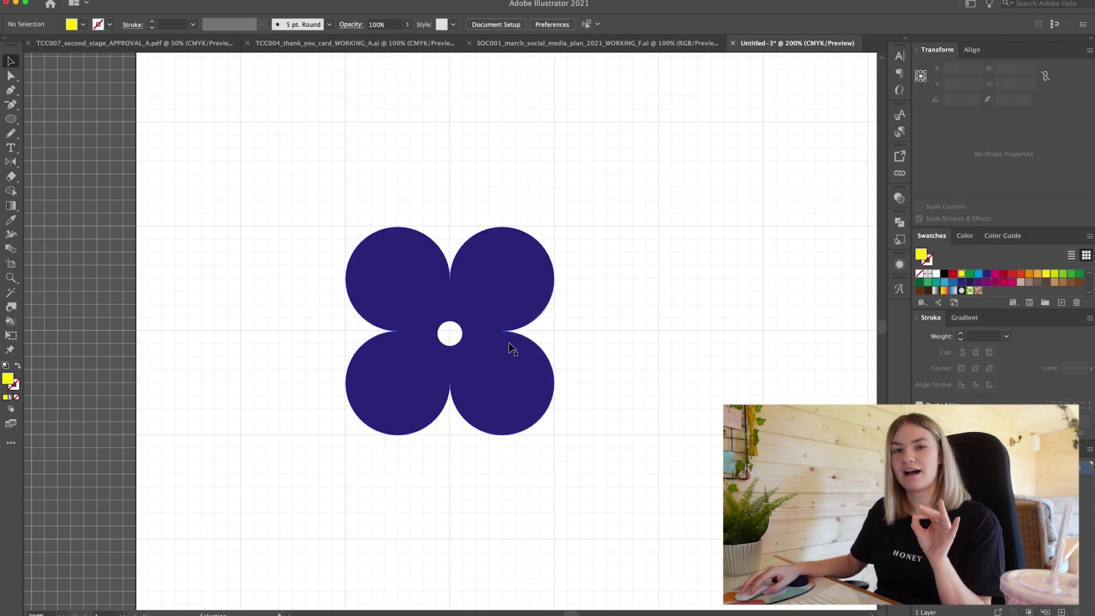
Rotate the flower about 41° clockwise so that its petals point up, down and sideways
click(504, 246)
drag(559, 221, 590, 320)
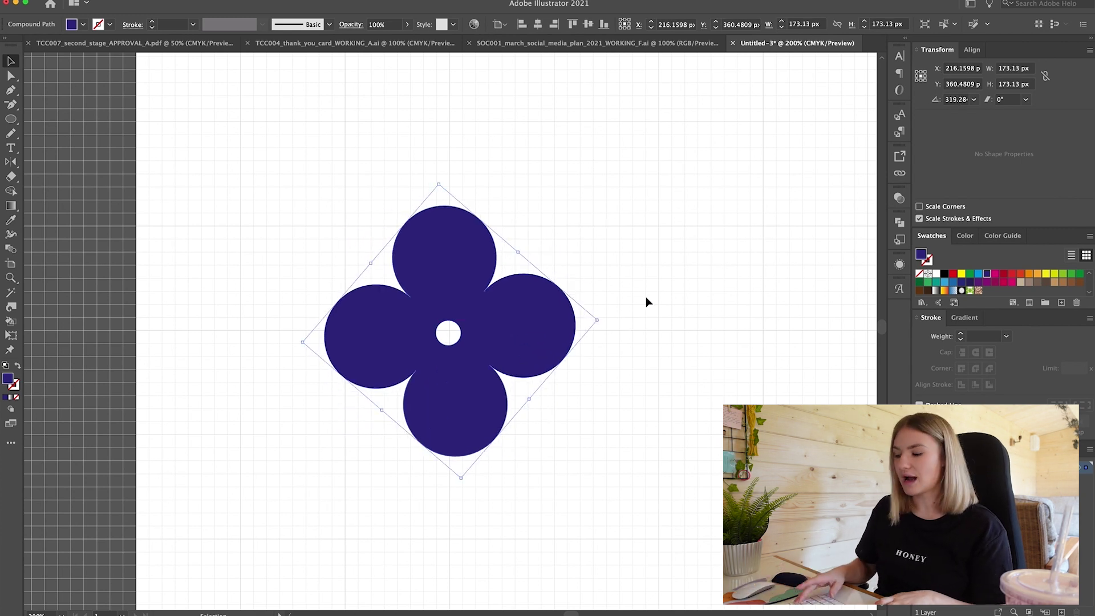
click(646, 296)
key(super+minus)
key(super+minus)
key(super+minus)
key(super+plus)
key(super+plus)
key(super+plus)
click(569, 348)
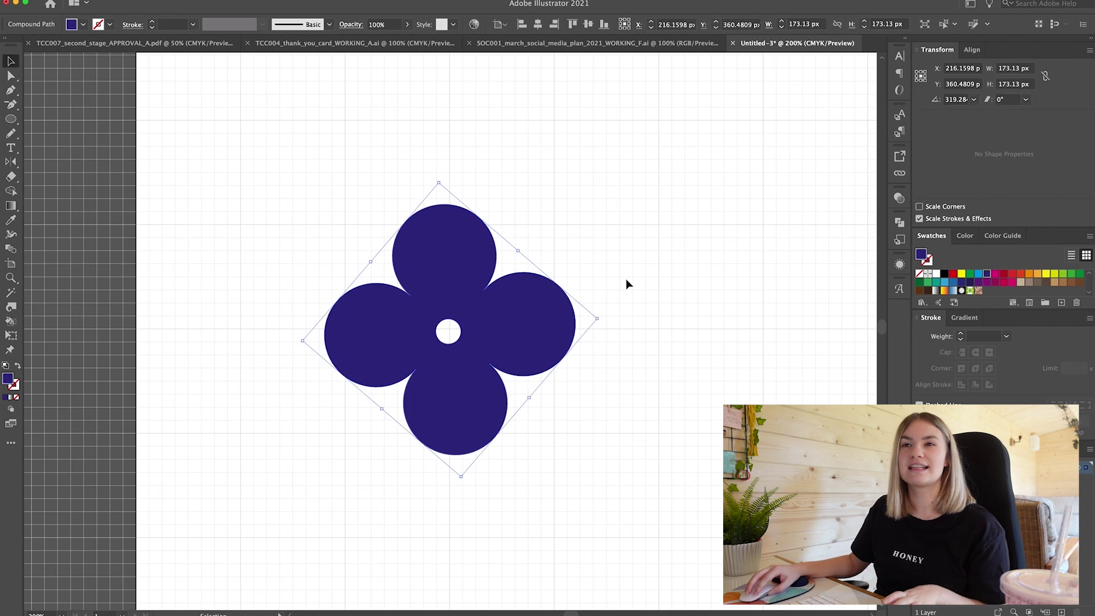
Draw a navy circle about 77 px wide below and to the left of the flower with the Ellipse tool
scroll(625, 279, down, 3)
click(11, 119)
click(11, 119)
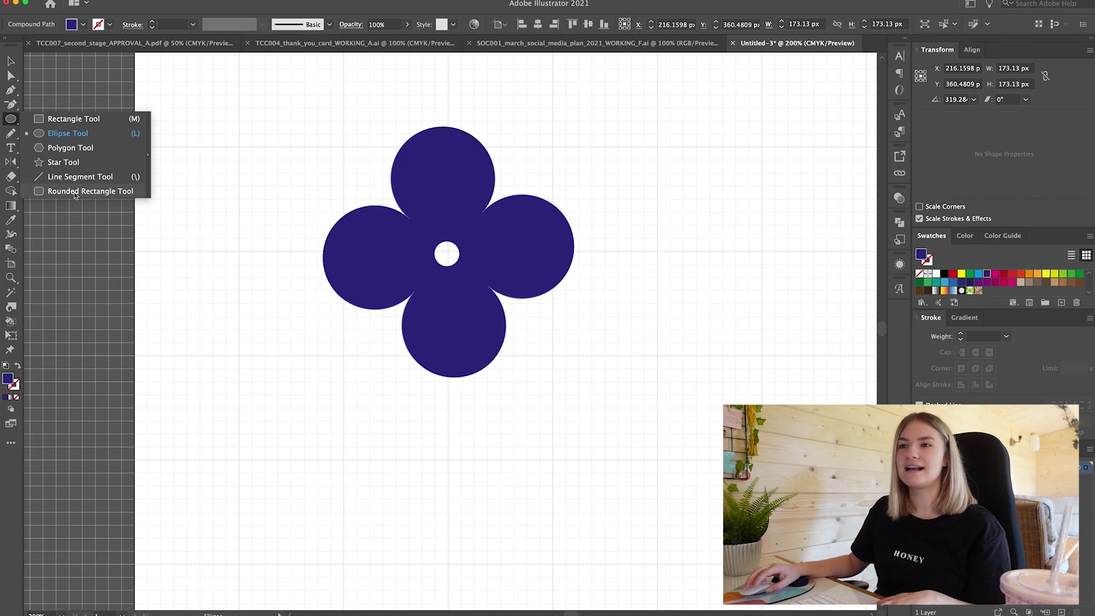
click(67, 133)
scroll(257, 239, down, 3)
drag(226, 305, 306, 417)
click(11, 61)
click(171, 343)
Duplicate the new circle sideways so the copy overlaps the original, and fill the copy with light blue
drag(285, 342, 340, 358)
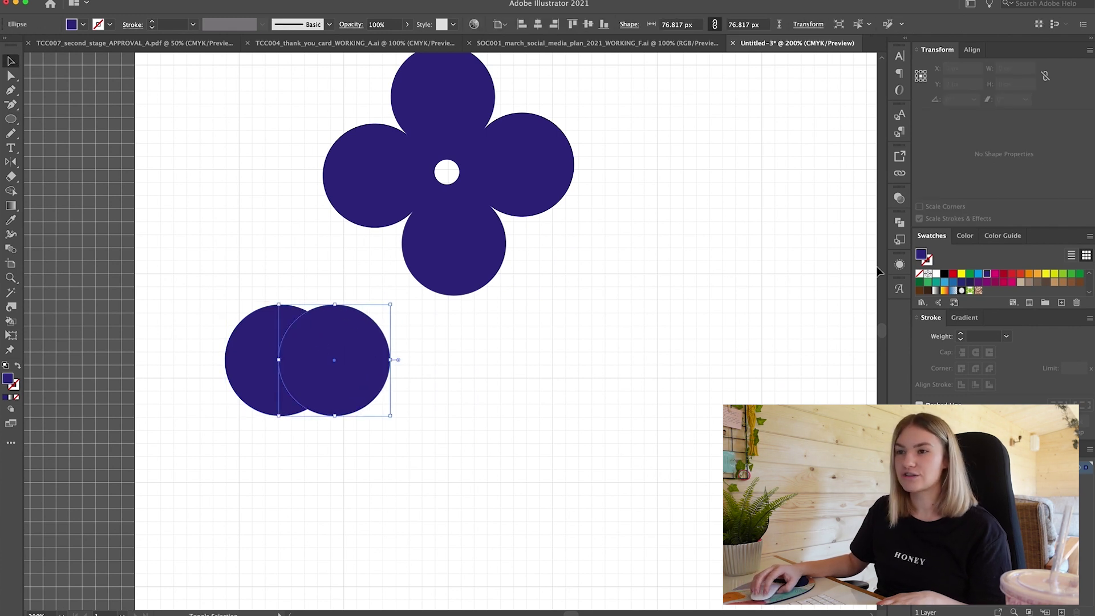
click(979, 275)
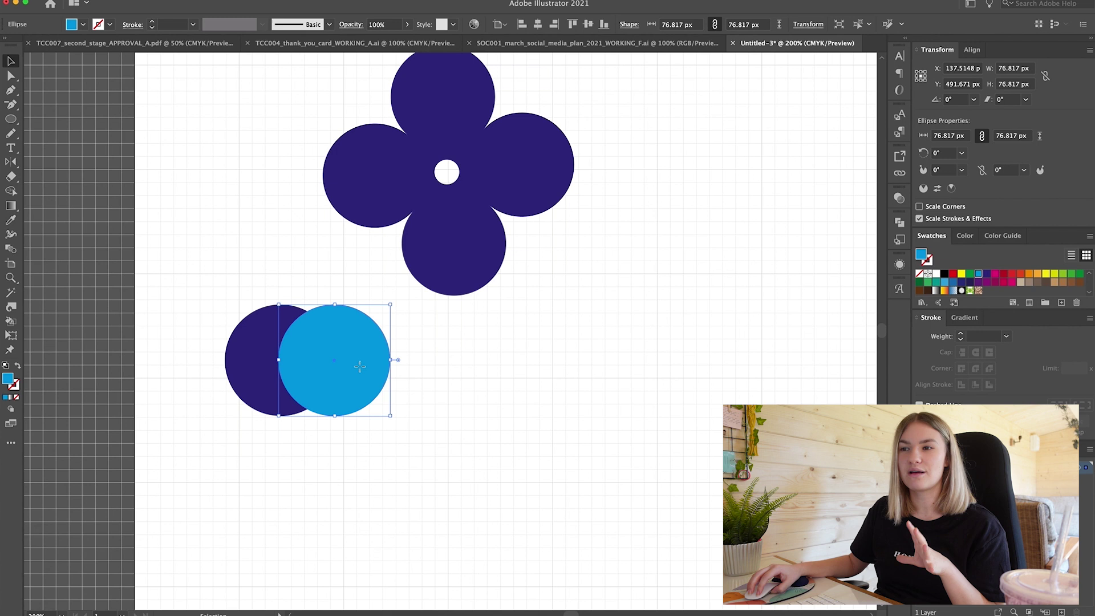
drag(331, 372, 381, 361)
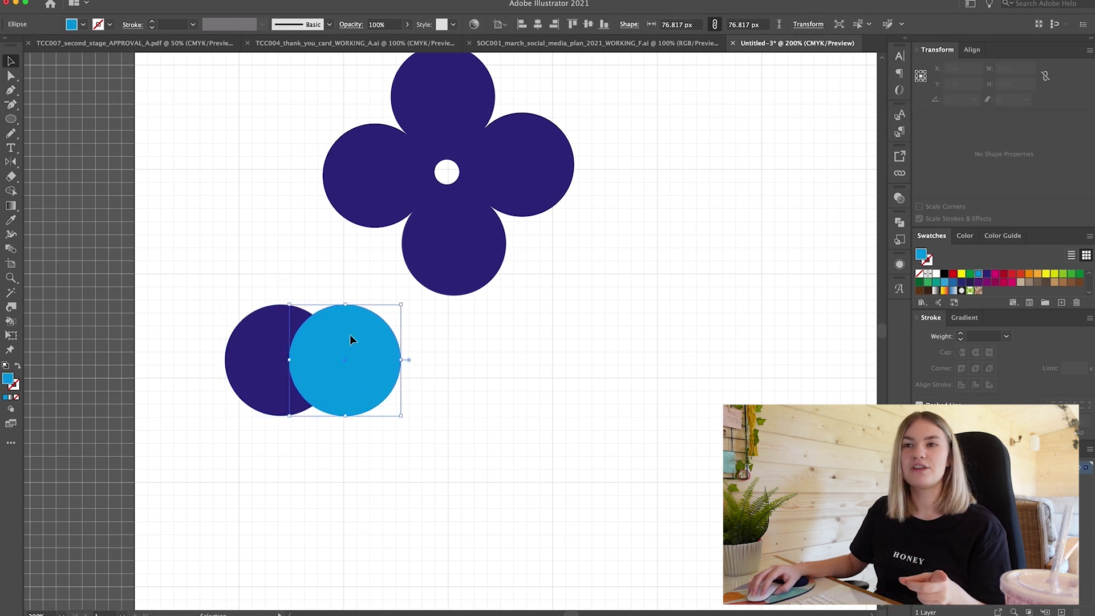
Separate the overlap of the navy and light blue circles into its own leaf shape with the Shape Builder tool
drag(287, 291, 303, 319)
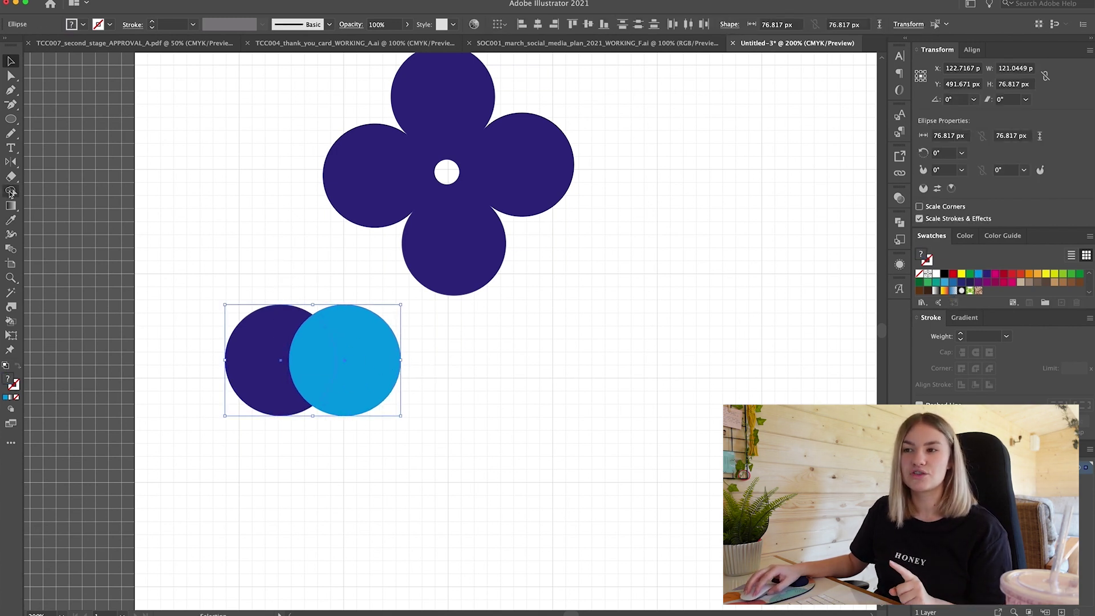
click(10, 191)
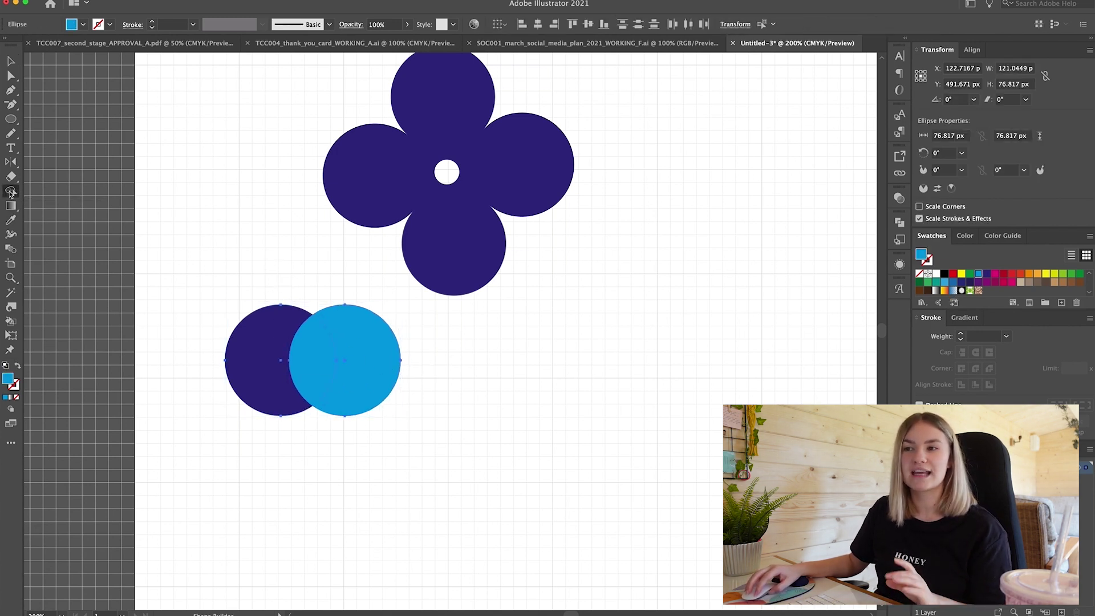
click(316, 352)
key(super+equal)
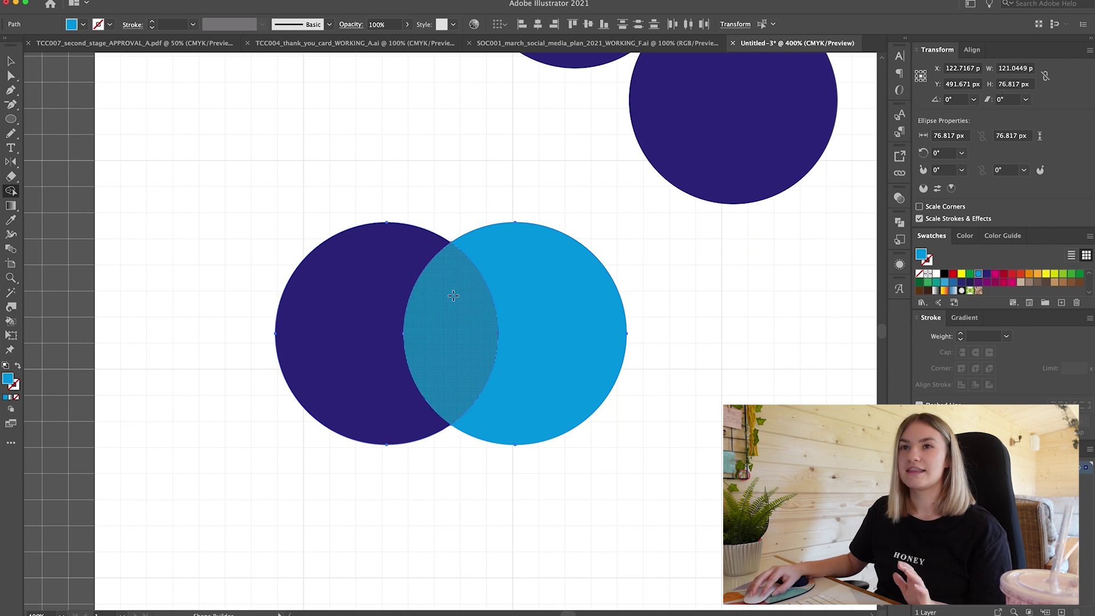
click(453, 295)
Move the leaf shape clear of the two circles and delete the remaining crescents
key(v)
key(super+shift+a)
click(458, 330)
drag(459, 329, 723, 345)
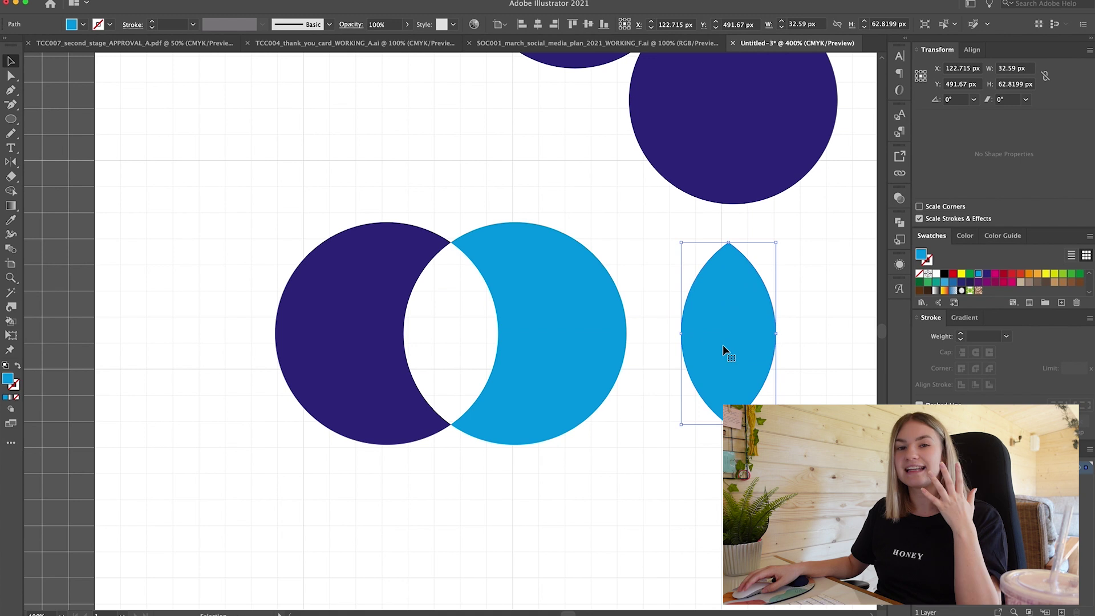
drag(576, 197, 289, 460)
key(Delete)
Move the leaf to the flower's lower-left side and tilt it about 30° clockwise
key(super+minus)
scroll(290, 459, right, 2)
drag(589, 394, 443, 334)
drag(451, 249, 480, 280)
drag(387, 316, 398, 282)
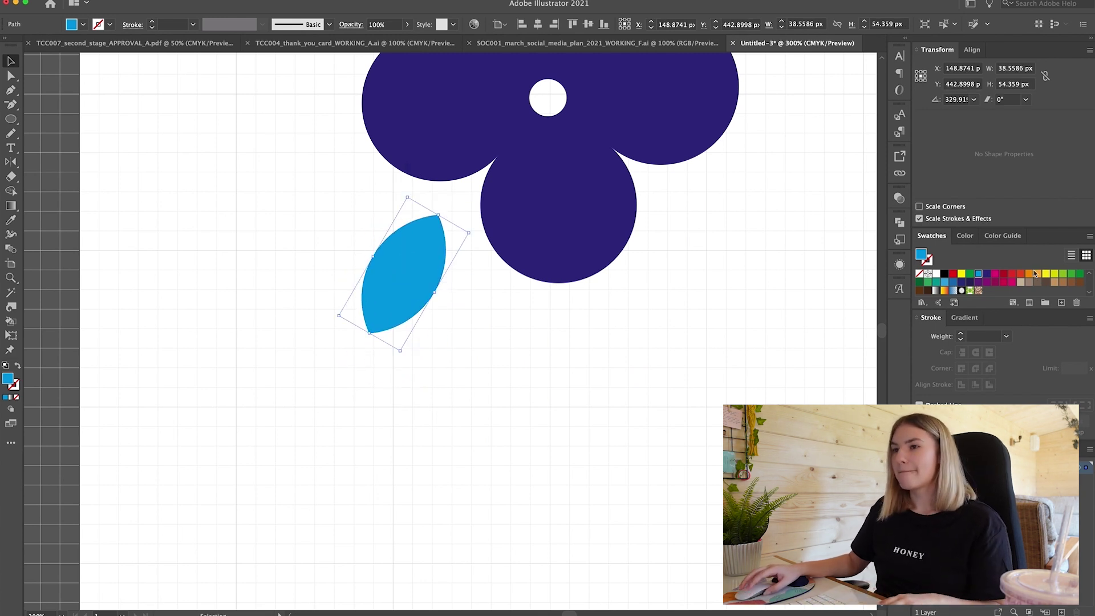
Fill the leaf with yellow-green and place a copy of it at the flower's upper-right side
click(1057, 276)
key(super+minus)
click(529, 346)
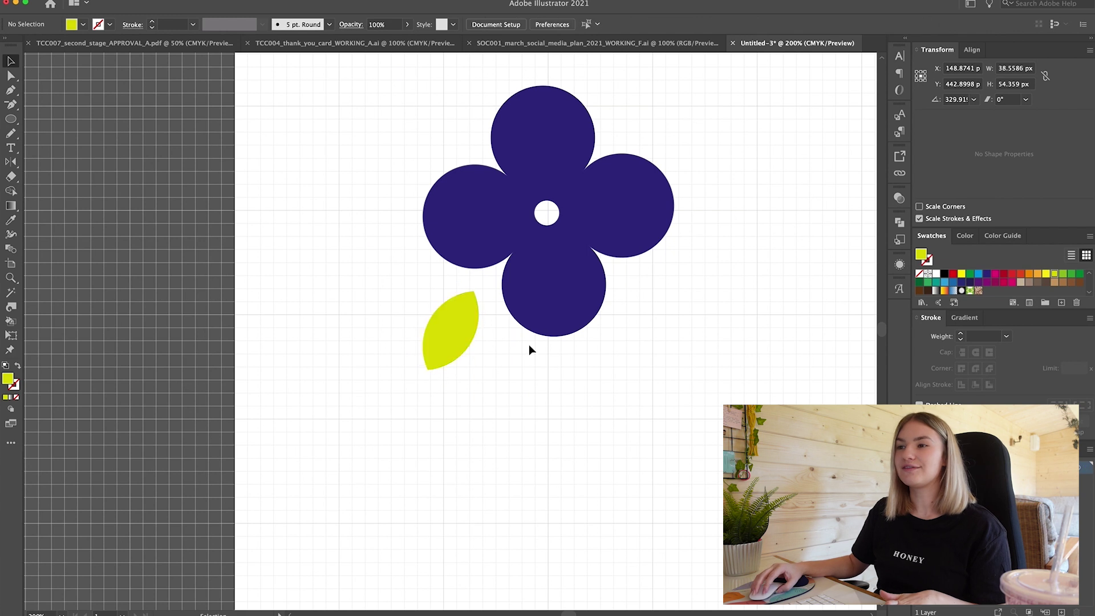
scroll(459, 354, up, 2)
drag(459, 353, 621, 138)
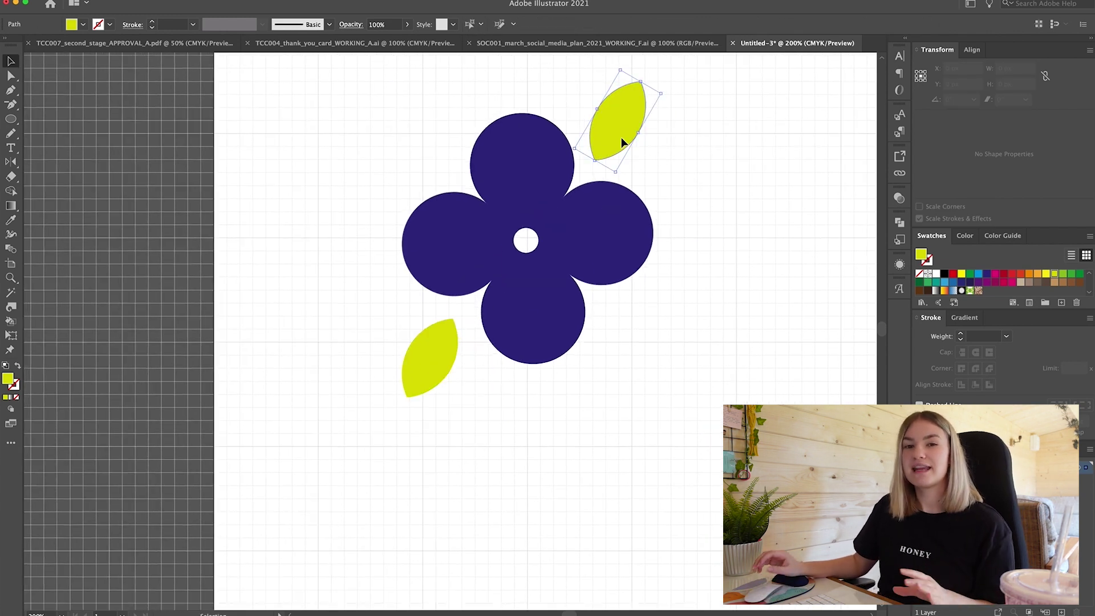